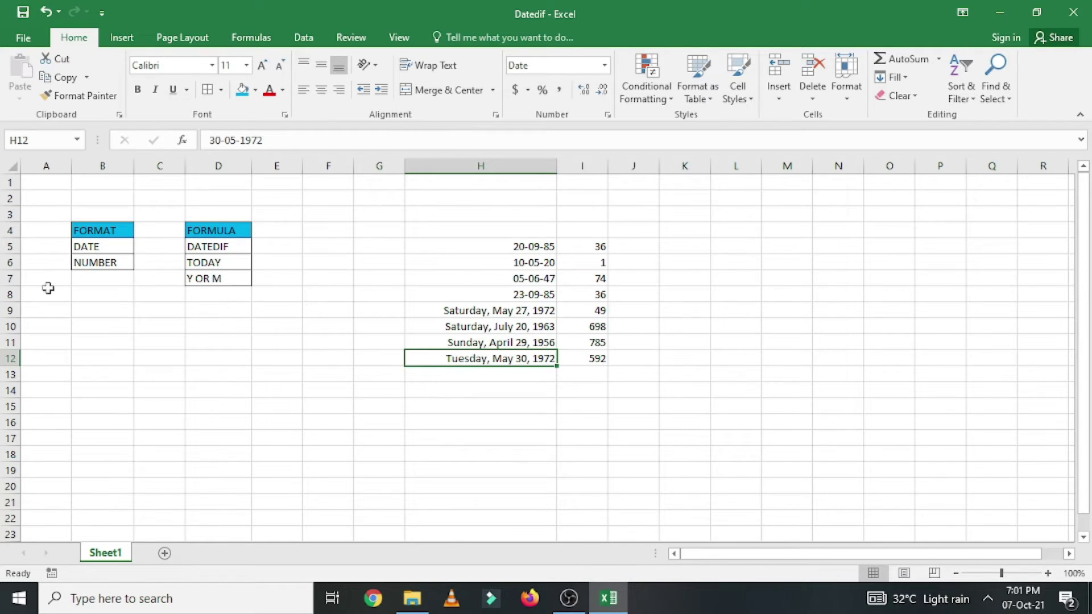
Review the DATE, NUMBER, DATEDIF, TODAY and Y OR M notes on the sheet
{"action": "left_click", "coordinate": [102, 247]}
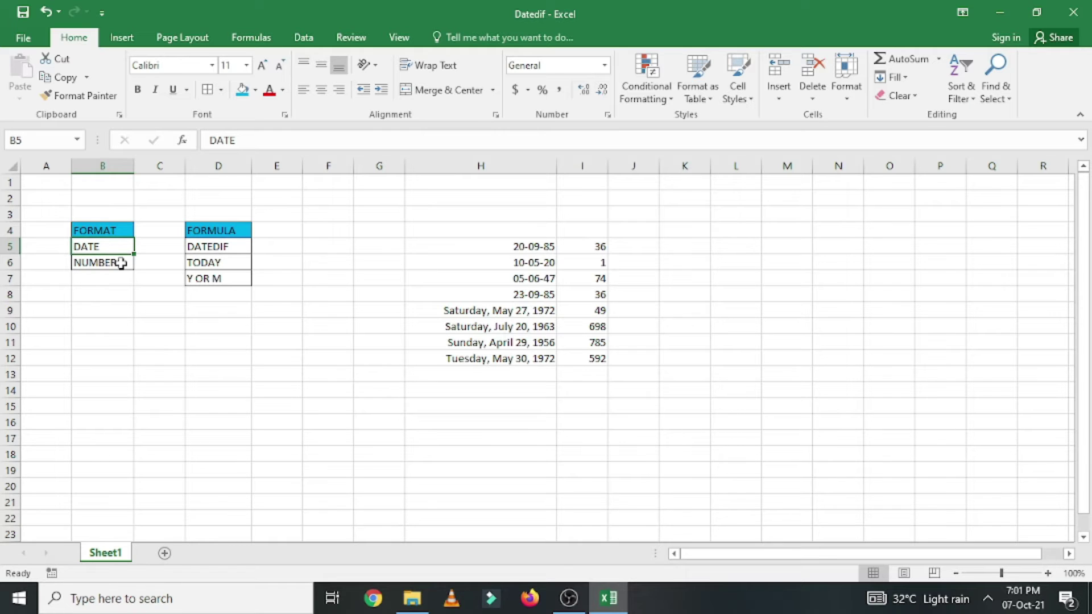
{"action": "left_click", "coordinate": [122, 263]}
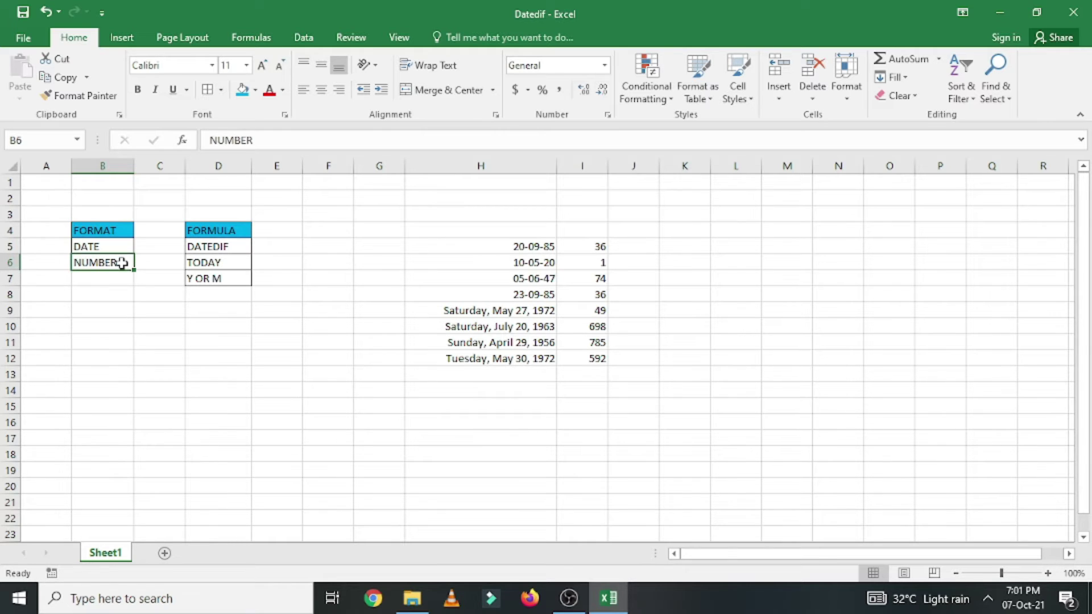
{"action": "left_click", "coordinate": [243, 244]}
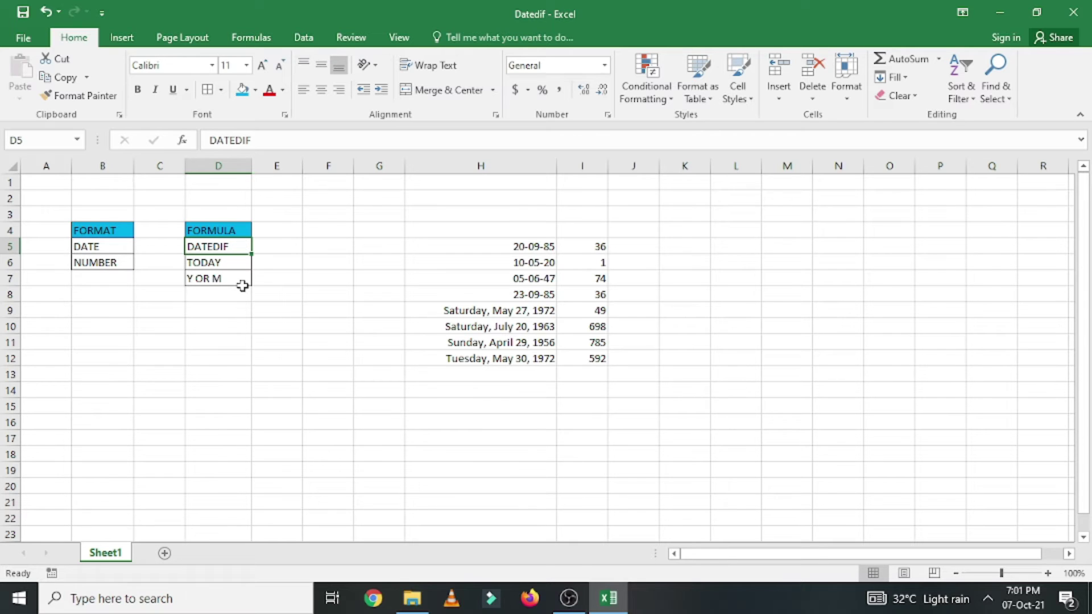
{"action": "left_click", "coordinate": [238, 269]}
{"action": "left_click", "coordinate": [232, 279]}
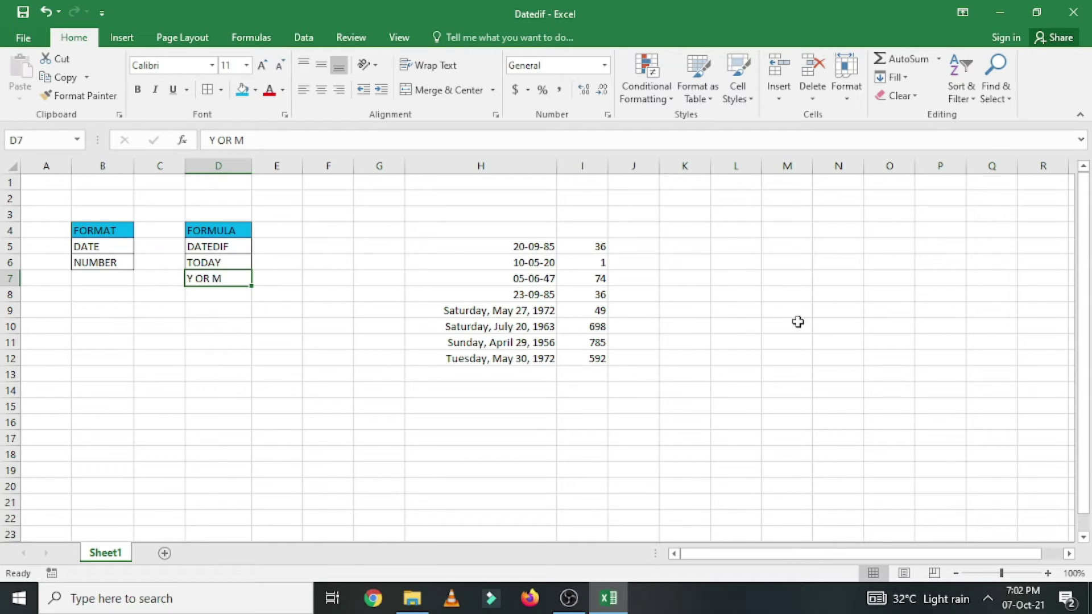
Apply Short Date to L5 and Number to M5 from the Number Format list
{"action": "left_click", "coordinate": [719, 248]}
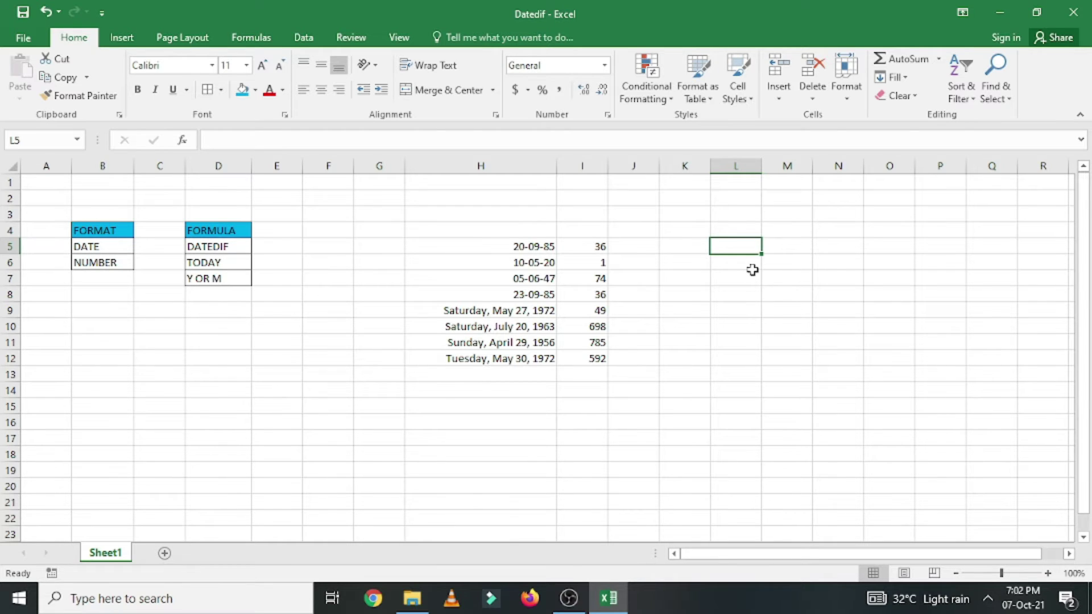
{"action": "left_click", "coordinate": [605, 67]}
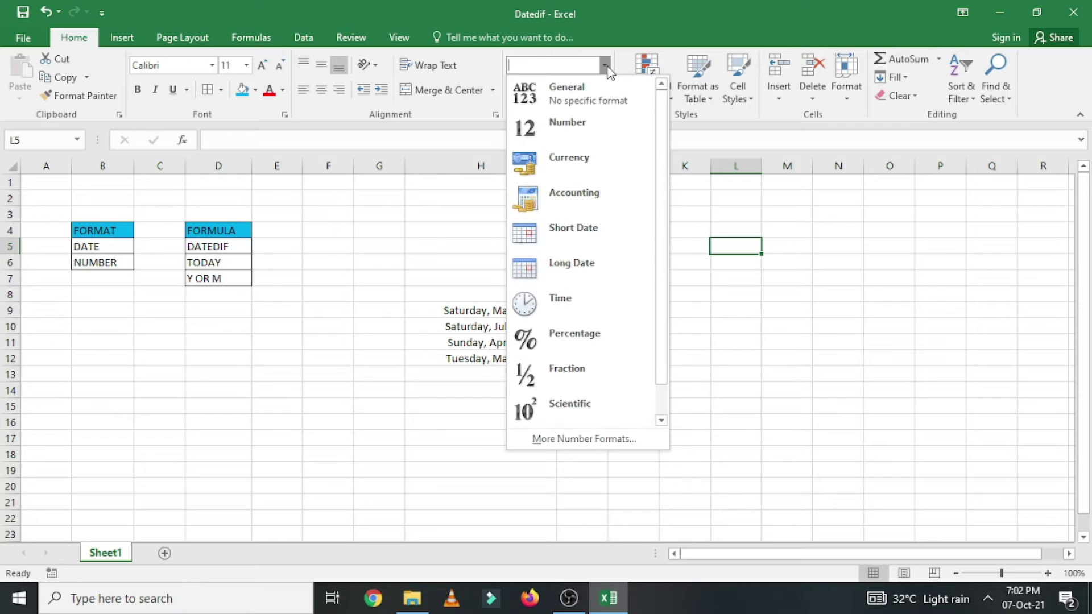
{"action": "left_click", "coordinate": [611, 243]}
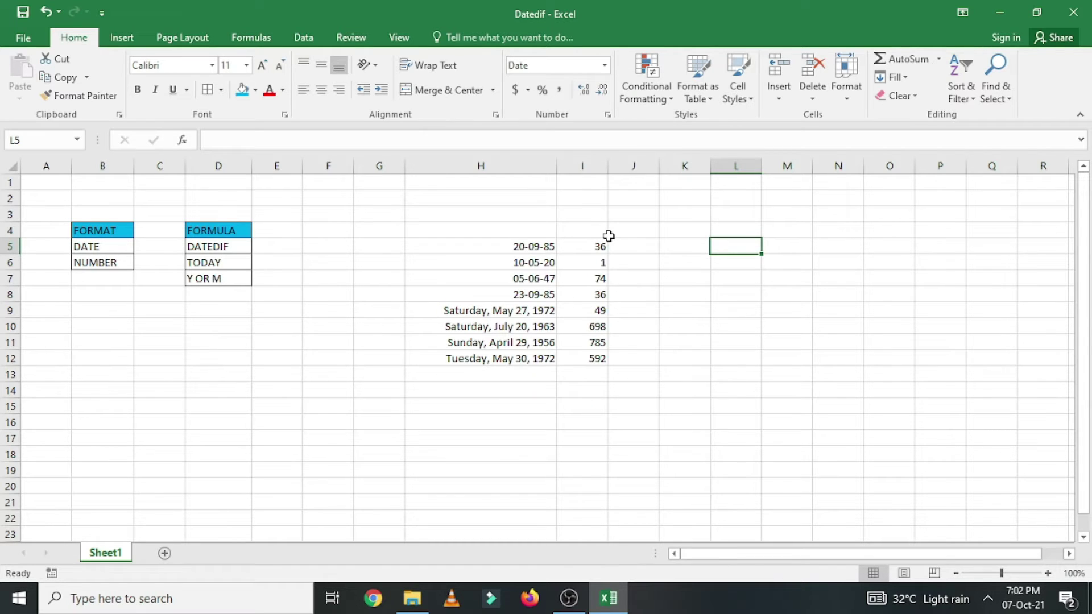
{"action": "left_click", "coordinate": [792, 246]}
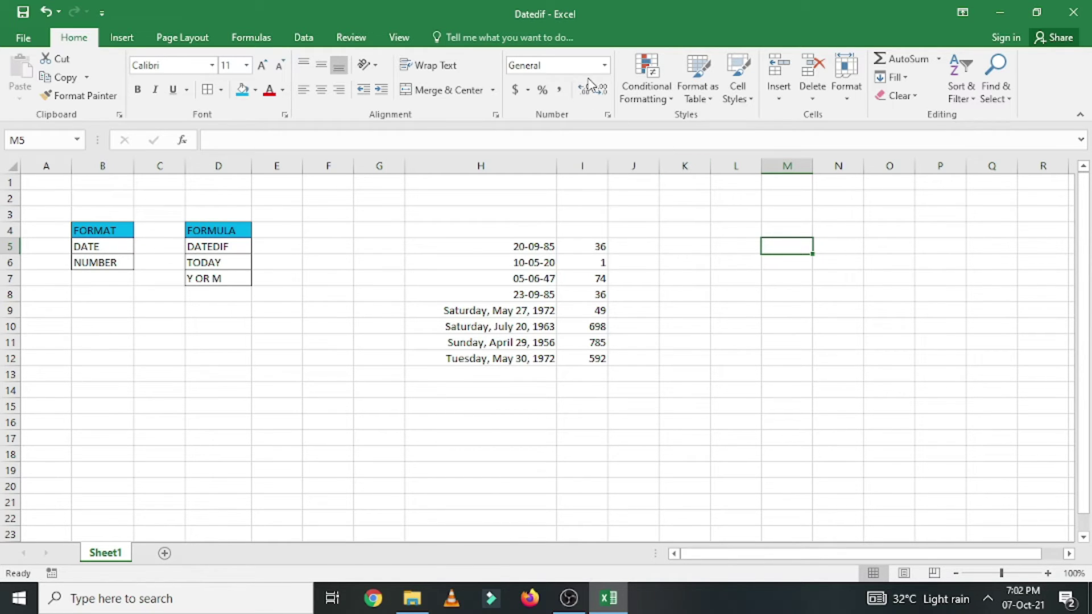
{"action": "left_click", "coordinate": [606, 65]}
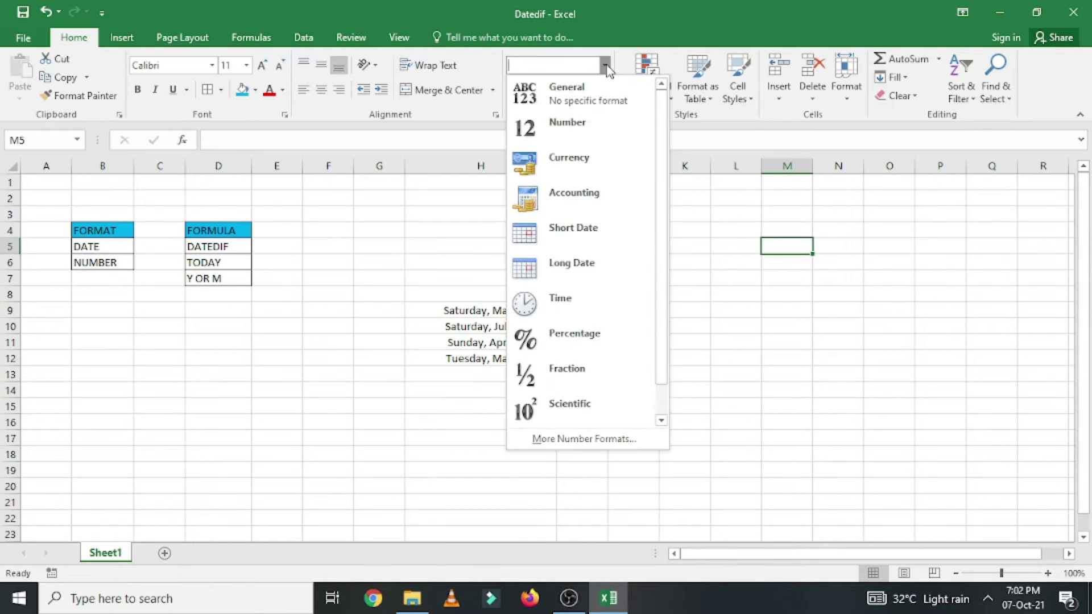
{"action": "left_click", "coordinate": [606, 132]}
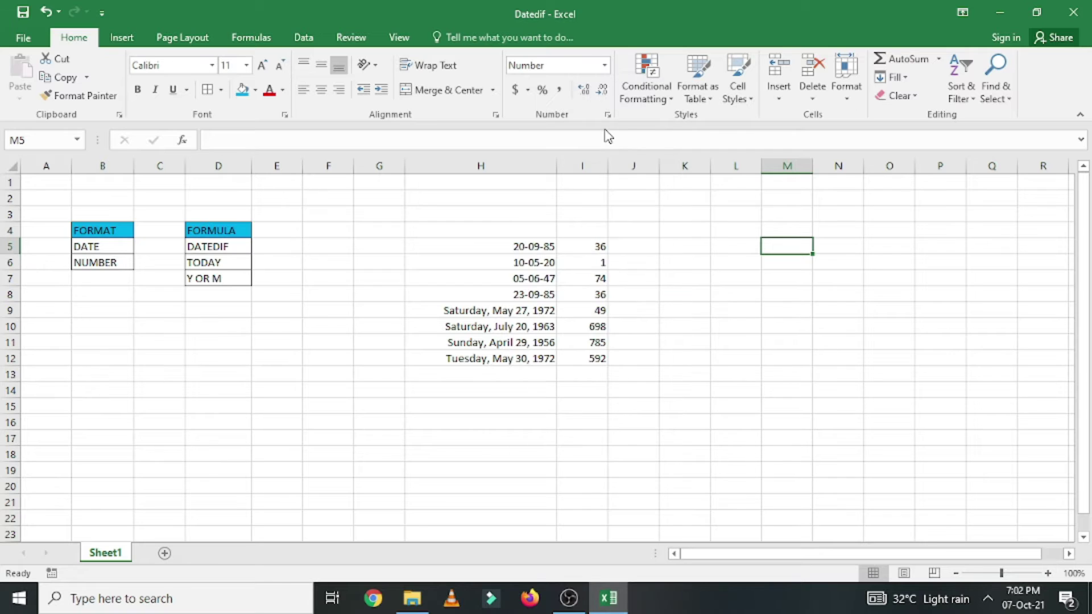
Enter 16-05-2020 in L5, then move to M5
{"action": "left_click", "coordinate": [737, 245]}
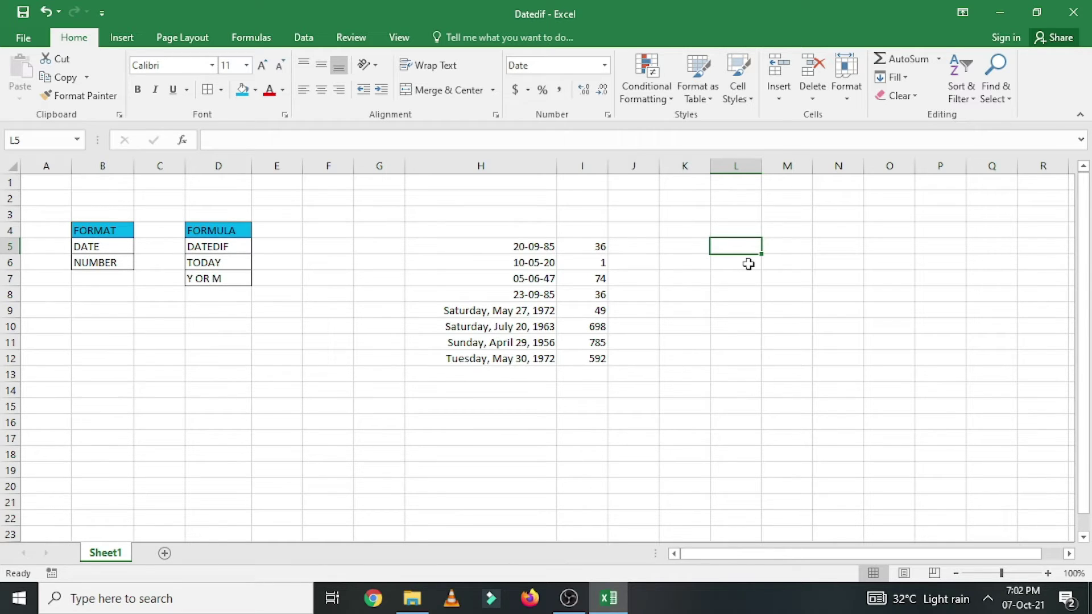
{"action": "type", "text": "16-"}
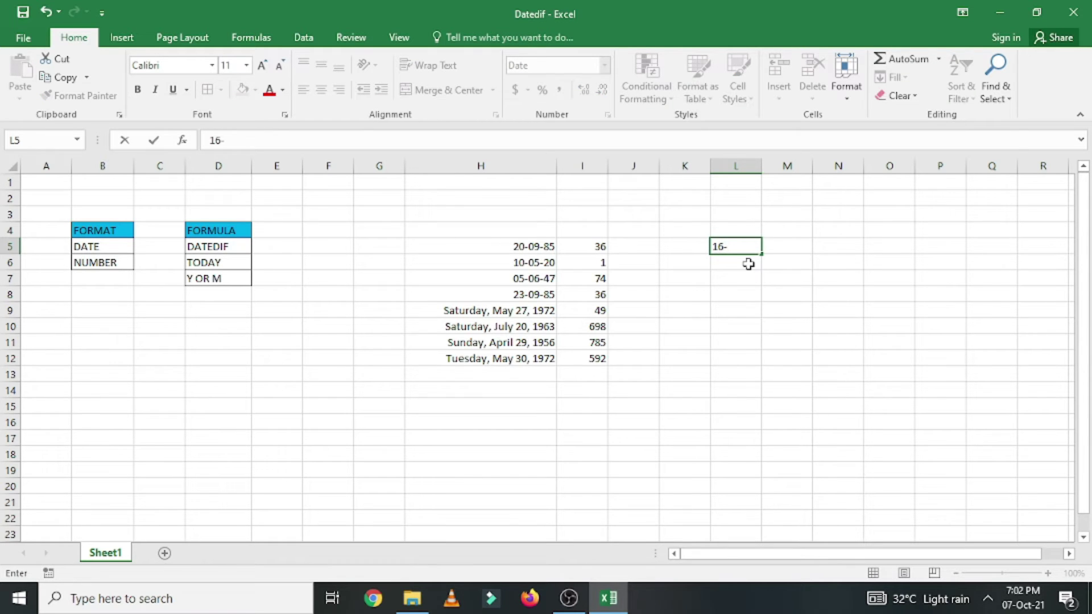
{"action": "type", "text": "05-2020"}
{"action": "key", "text": "Return"}
{"action": "key", "text": "Up"}
{"action": "key", "text": "Right"}
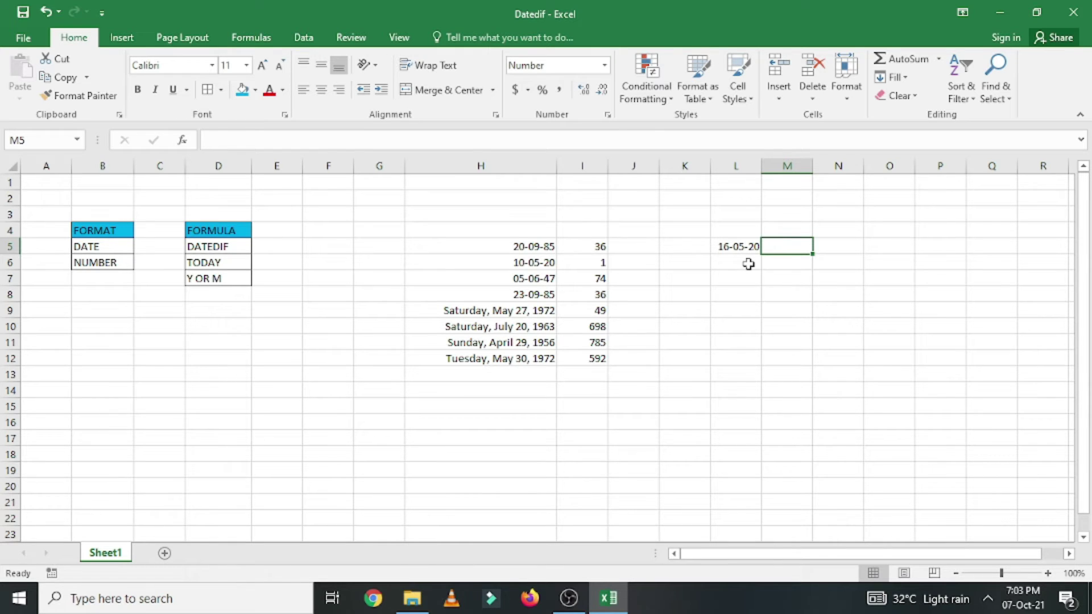
Enter =DATEDIF(L5,TODAY(),"Y") in M5, returning an age of 1.00 years
{"action": "type", "text": "="}
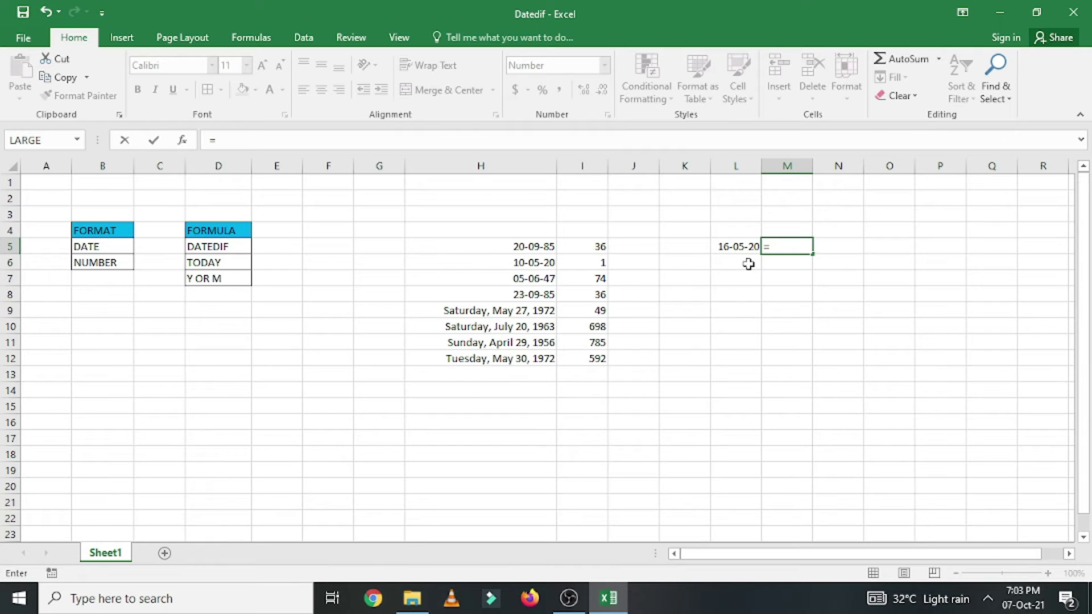
{"action": "type", "text": "DAT"}
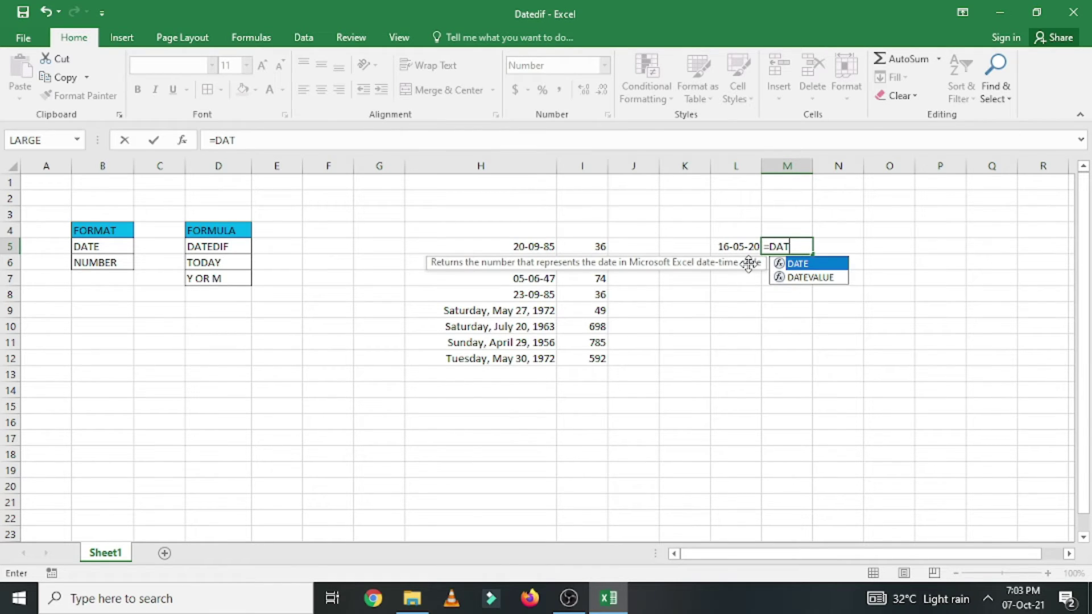
{"action": "type", "text": "EDIF"}
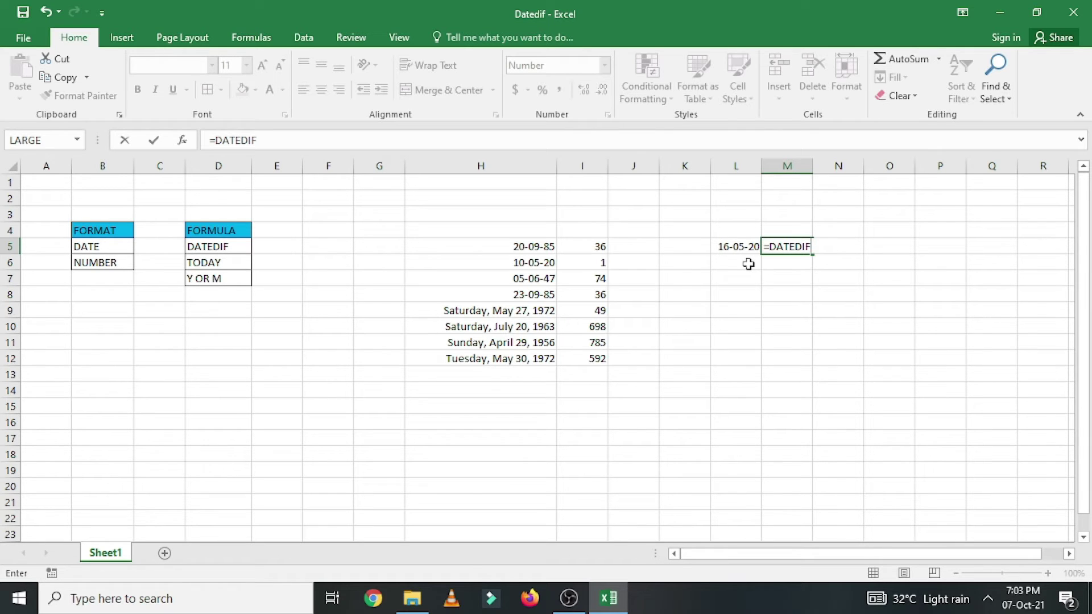
{"action": "type", "text": "("}
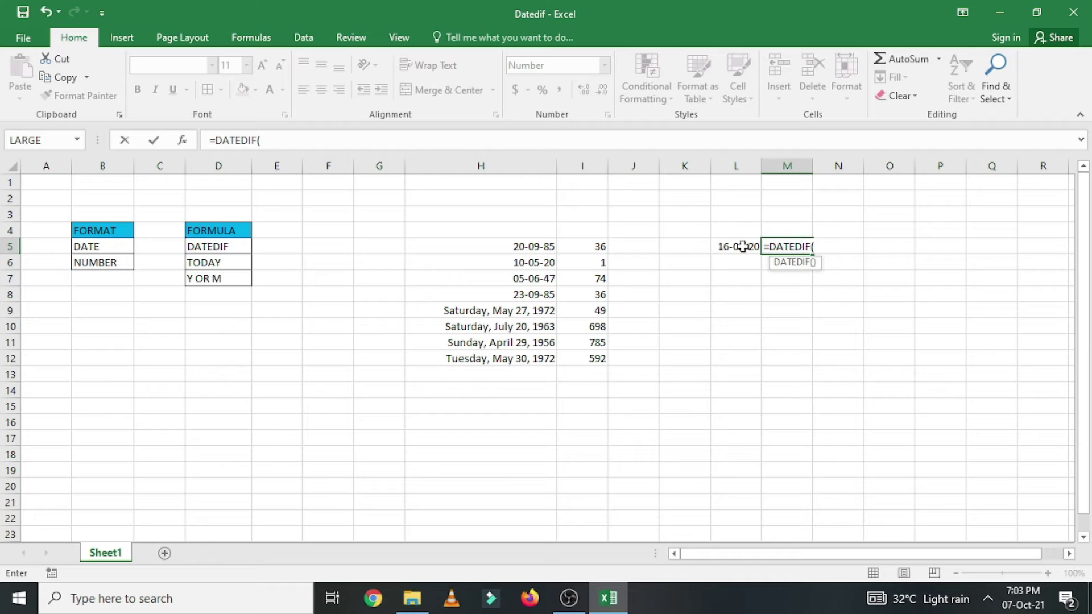
{"action": "left_click", "coordinate": [742, 246]}
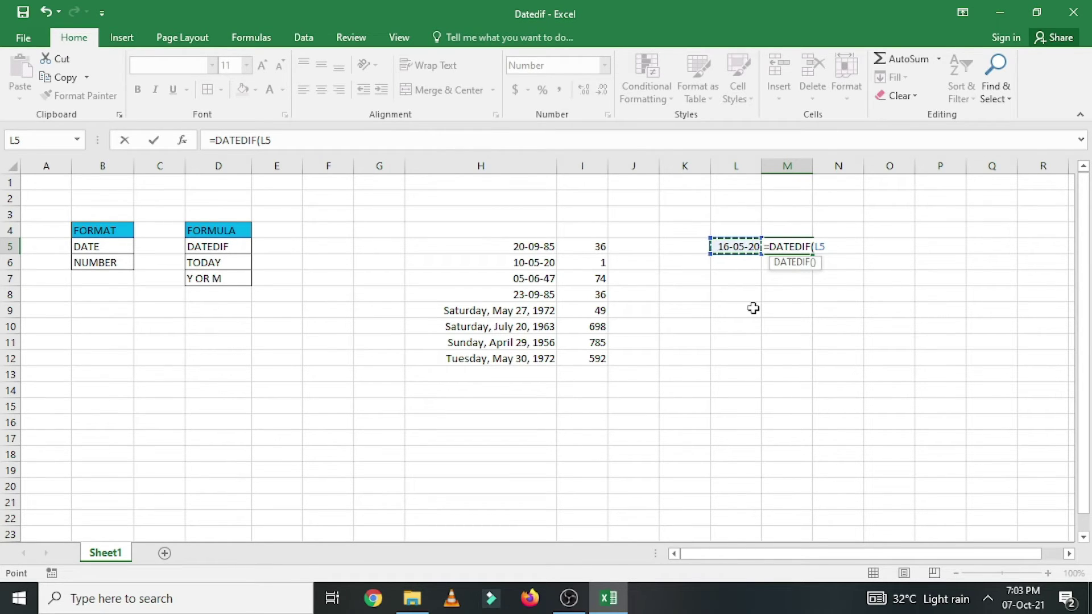
{"action": "type", "text": ","}
{"action": "type", "text": "TODA"}
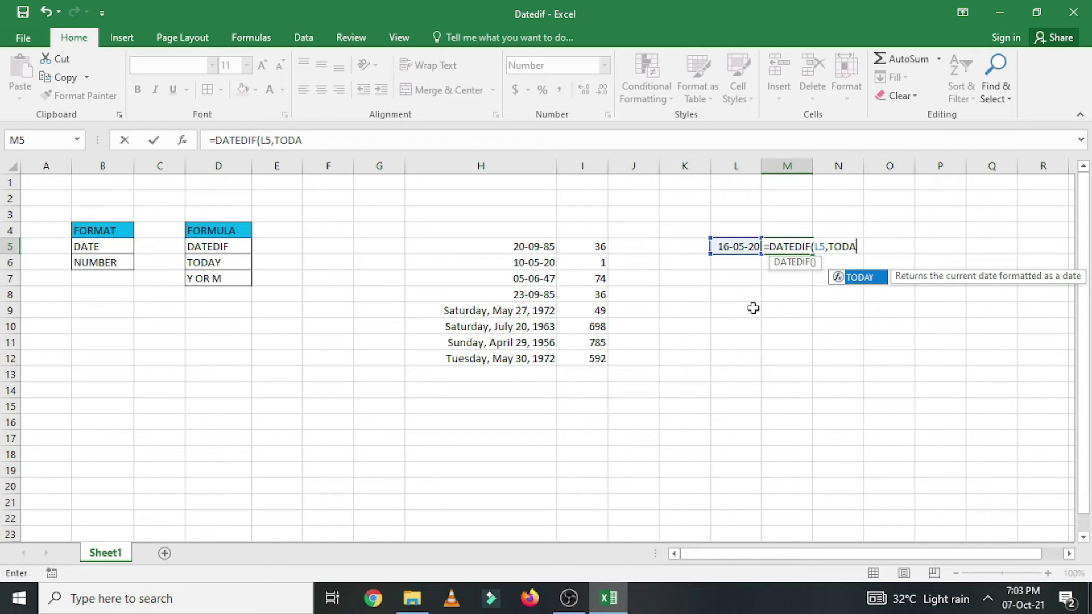
{"action": "type", "text": "Y()"}
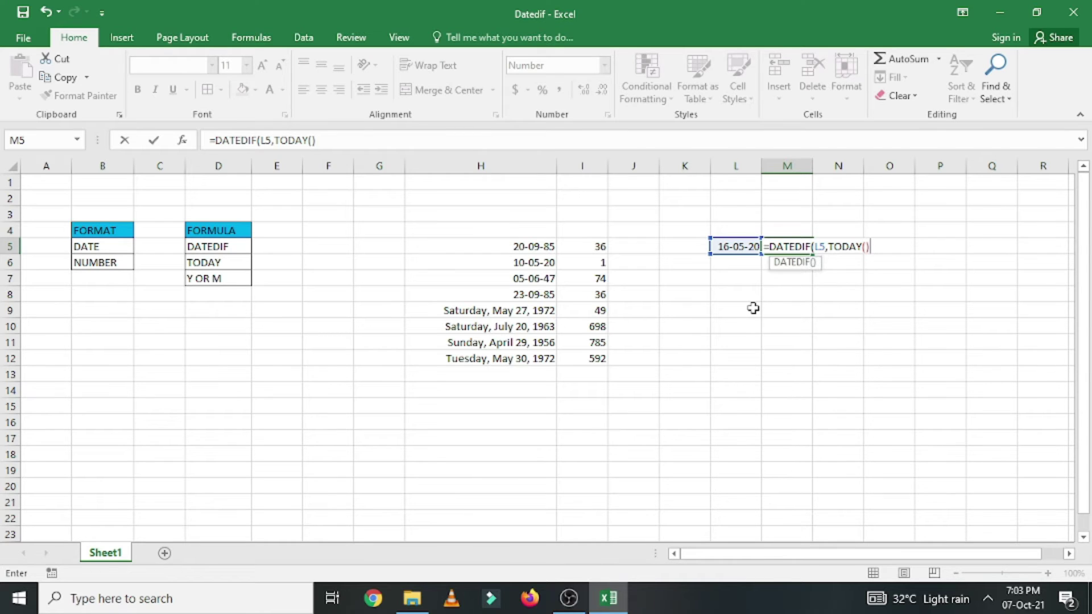
{"action": "type", "text": ",\""}
{"action": "type", "text": "Y\")"}
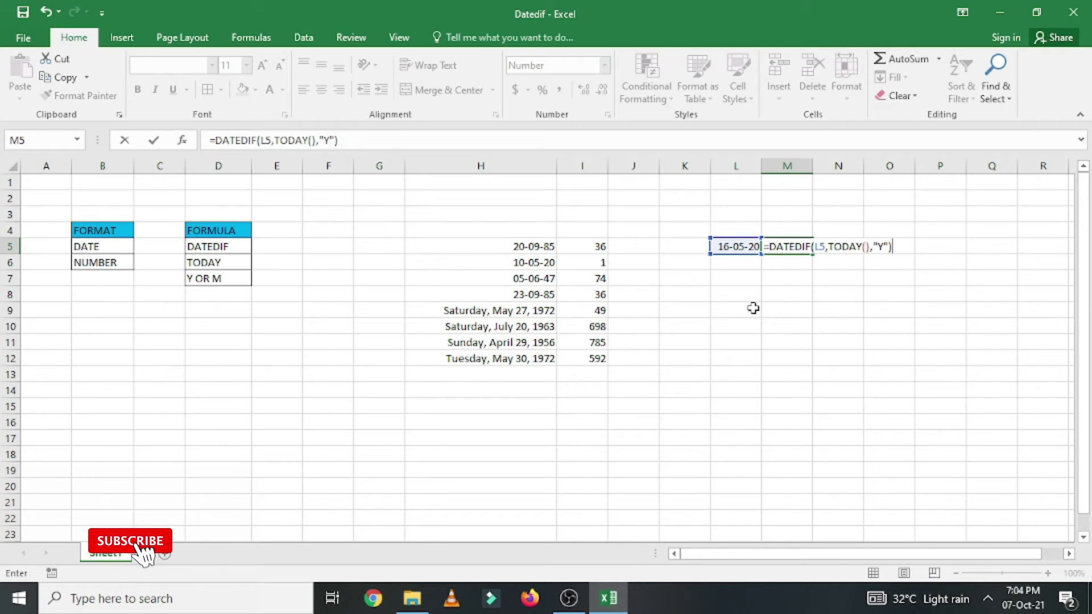
{"action": "key", "text": "Return"}
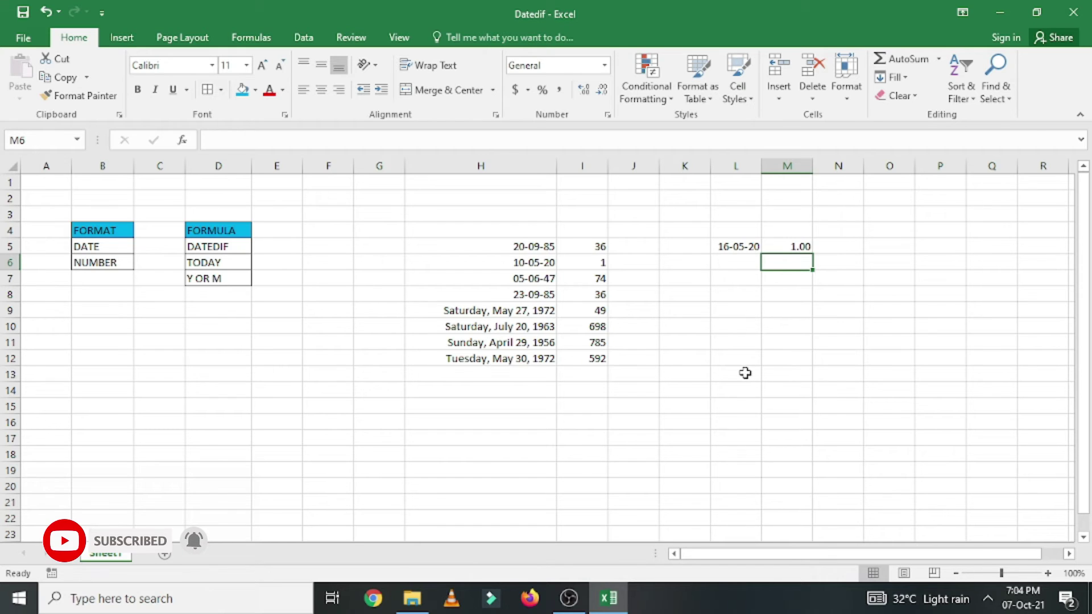
Decrease M5's decimals twice so the age displays as 1
{"action": "left_click", "coordinate": [796, 246]}
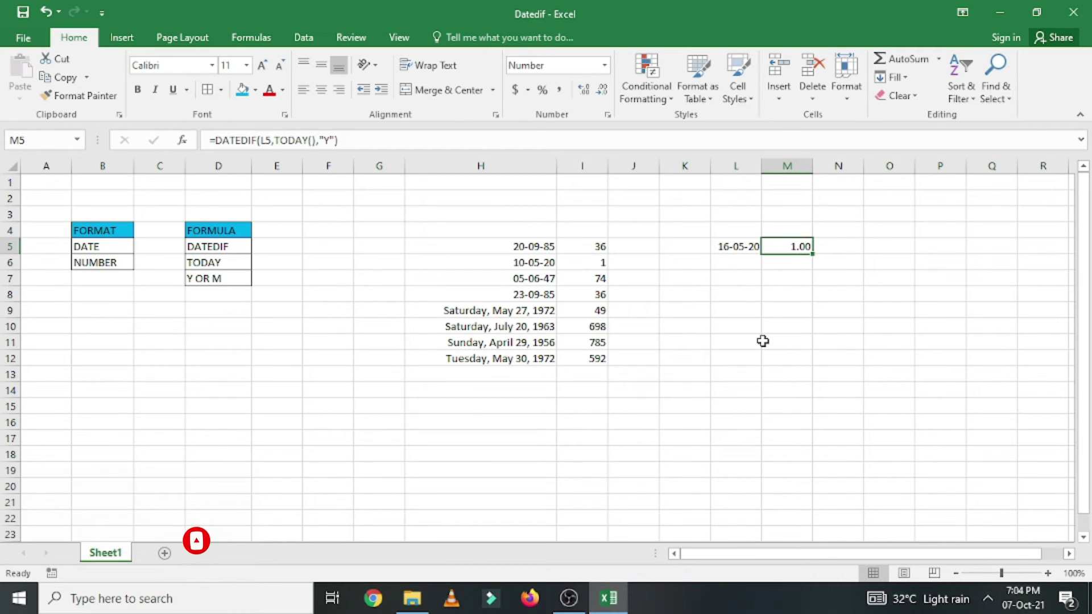
{"action": "left_click", "coordinate": [602, 92]}
{"action": "left_click", "coordinate": [603, 93]}
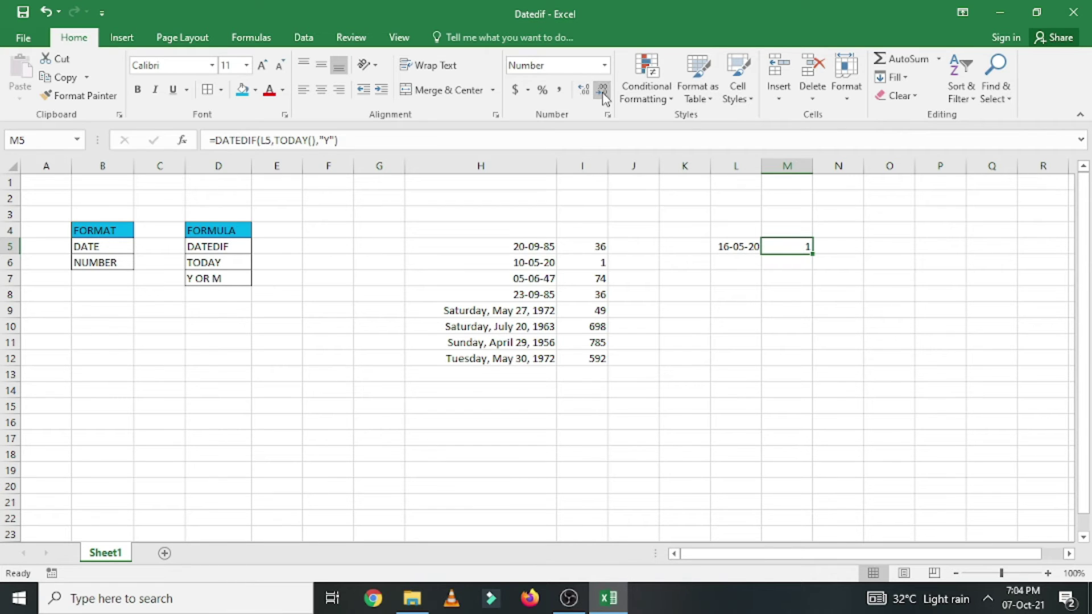
Format-paint L5's short date format onto L6:L11, then pick up M5's formatting
{"action": "left_click", "coordinate": [747, 246]}
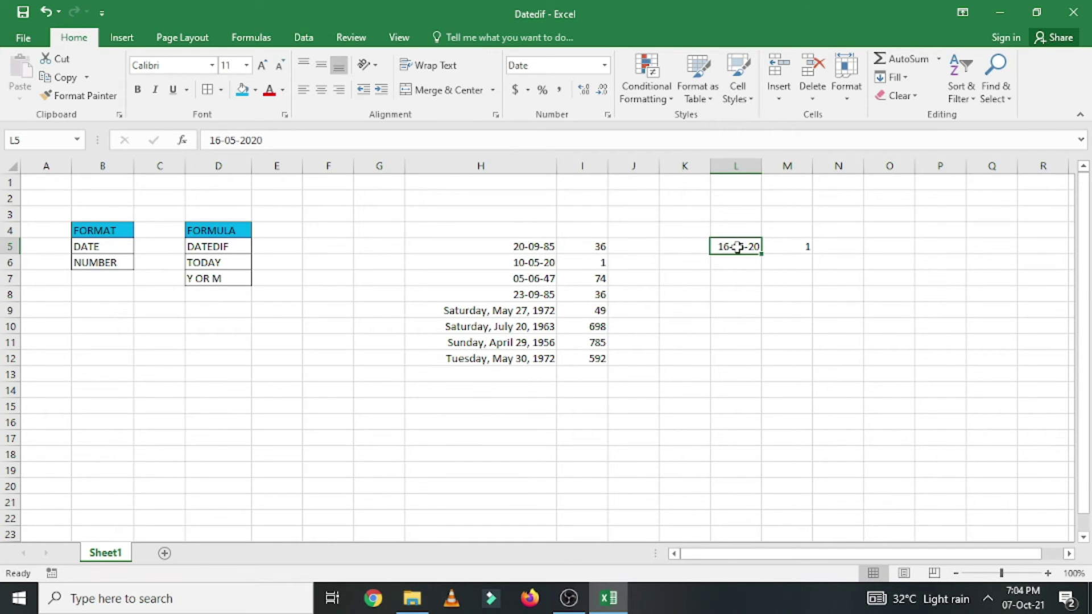
{"action": "left_click", "coordinate": [72, 96]}
{"action": "left_click_drag", "start_coordinate": [734, 262], "coordinate": [737, 345]}
{"action": "left_click", "coordinate": [795, 246]}
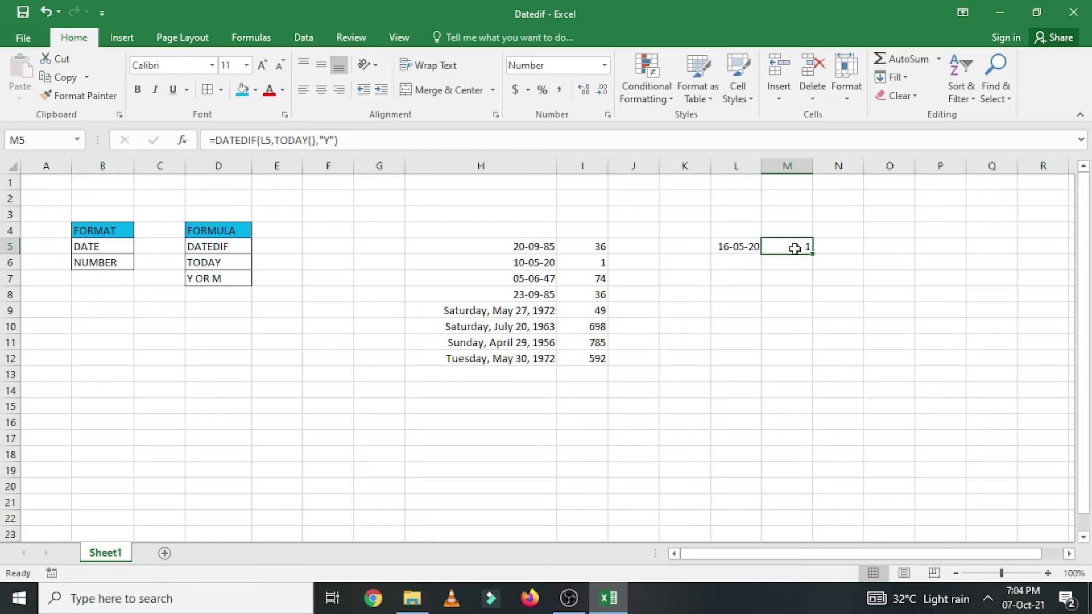
{"action": "left_click", "coordinate": [91, 97]}
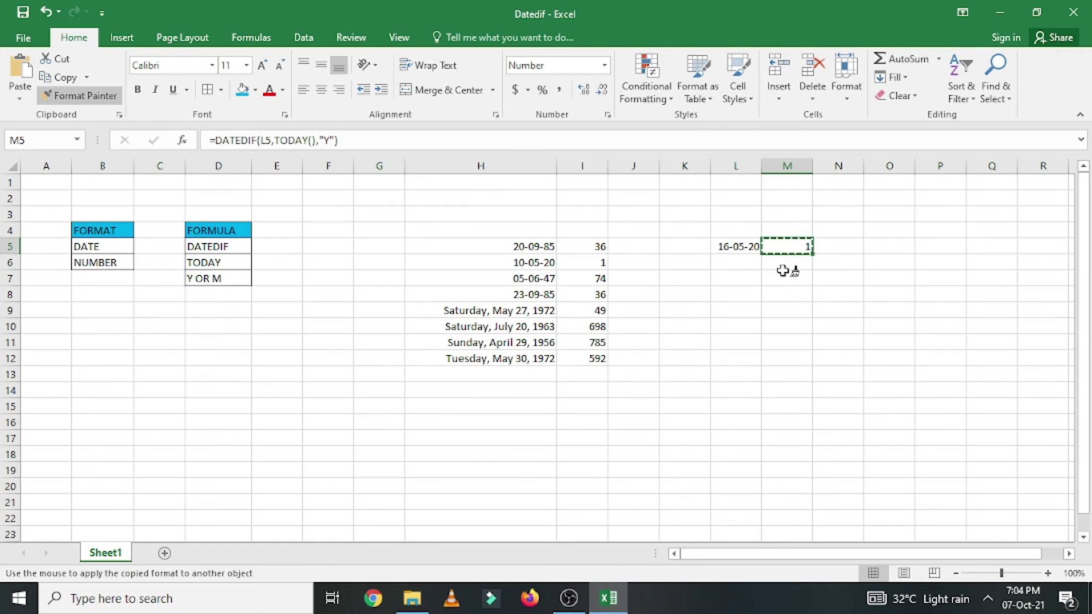
Paint M5's number format onto M6:M10, then enter 15-02-1985 in L6 and 1-08-2001 in L7
{"action": "left_click_drag", "start_coordinate": [787, 263], "coordinate": [785, 328]}
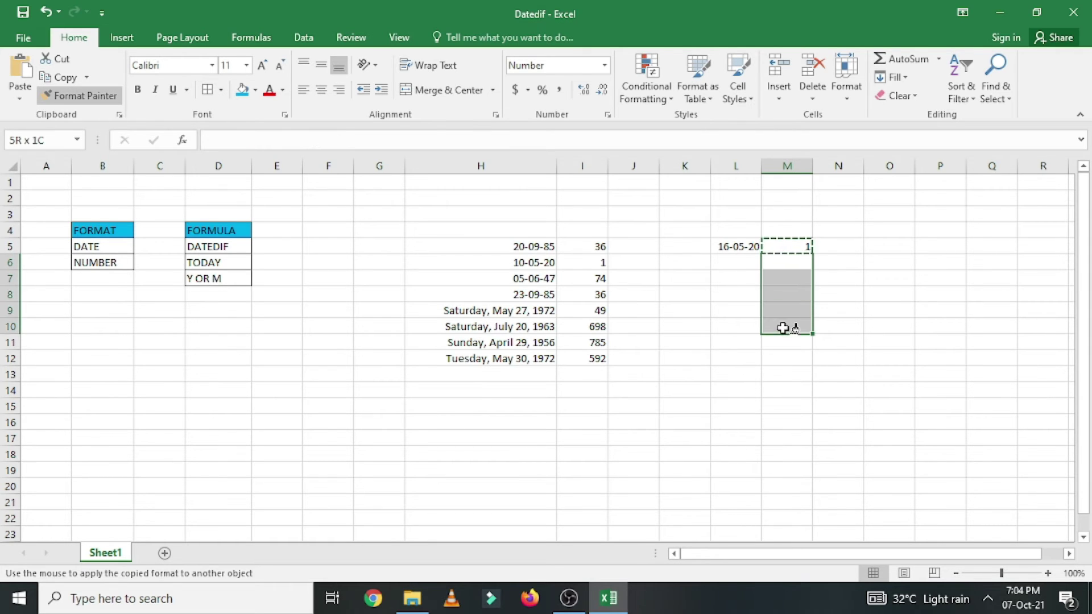
{"action": "left_click", "coordinate": [735, 263]}
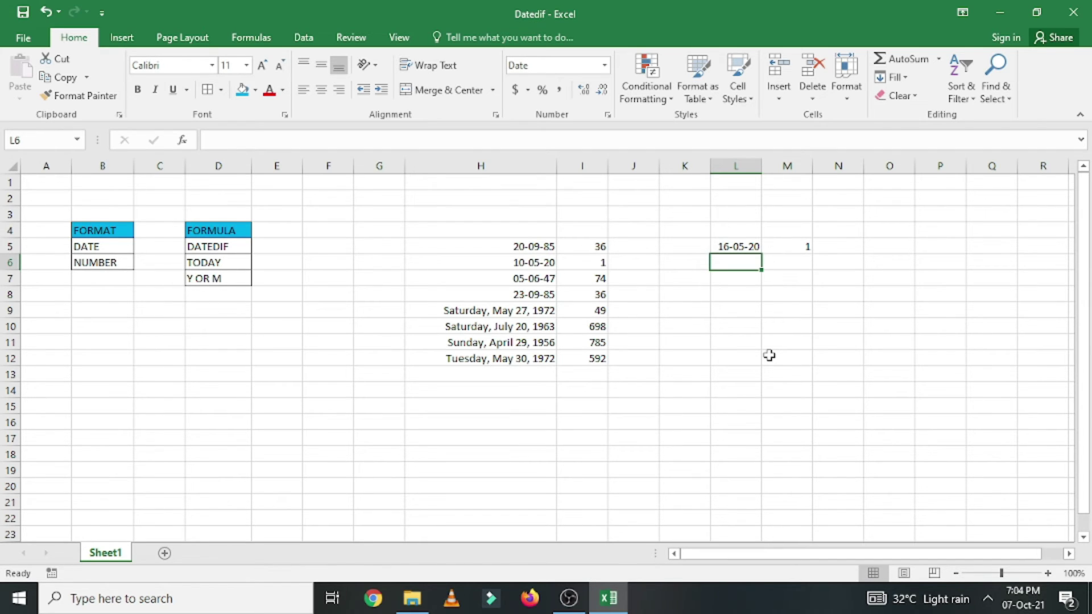
{"action": "type", "text": "20-"}
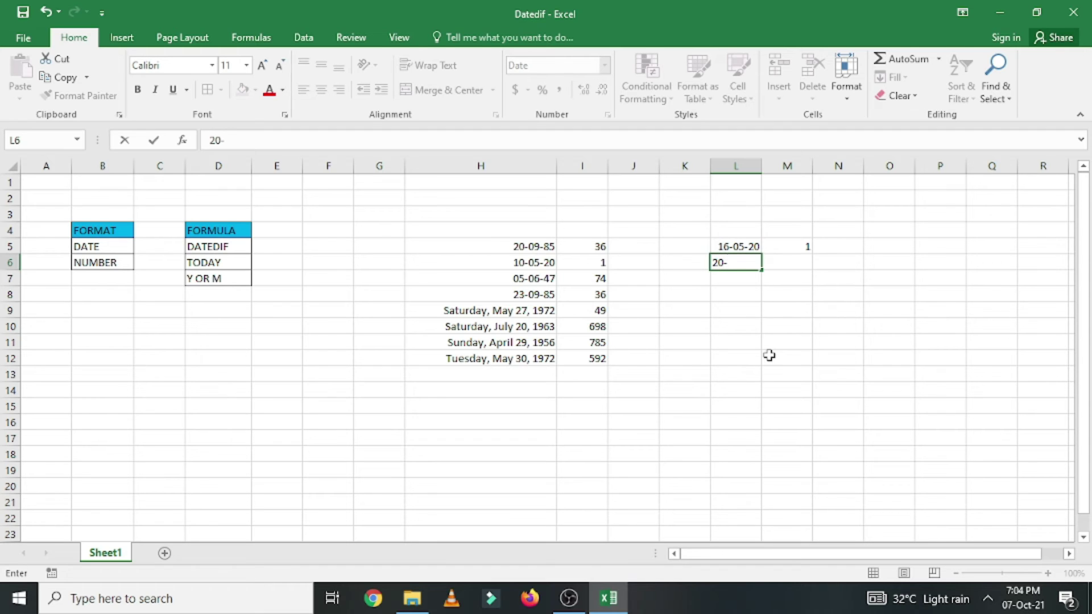
{"action": "type", "text": "09-1984"}
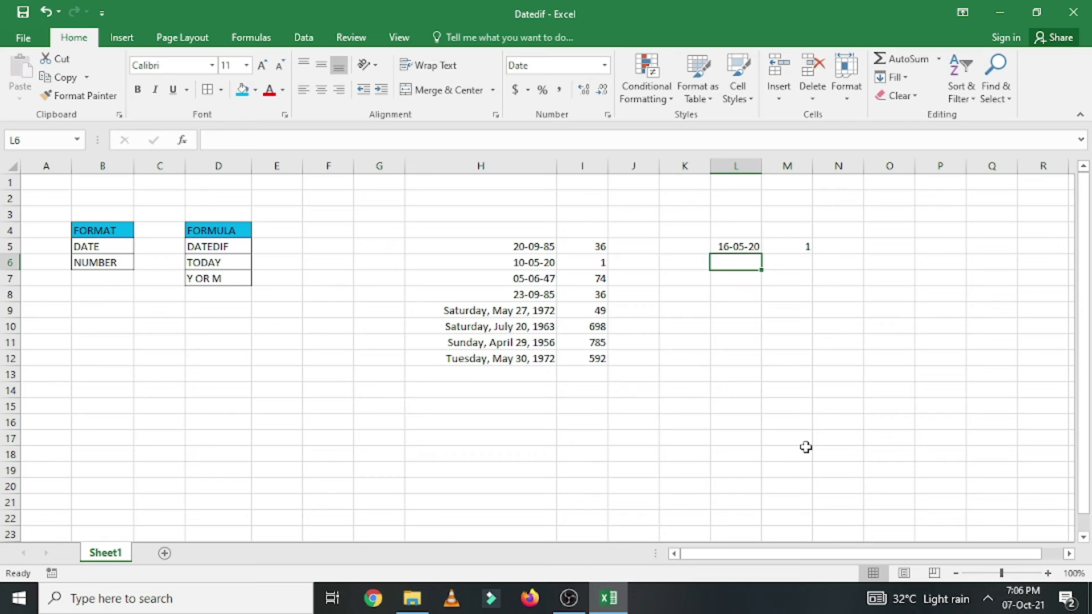
{"action": "type", "text": "15-0"}
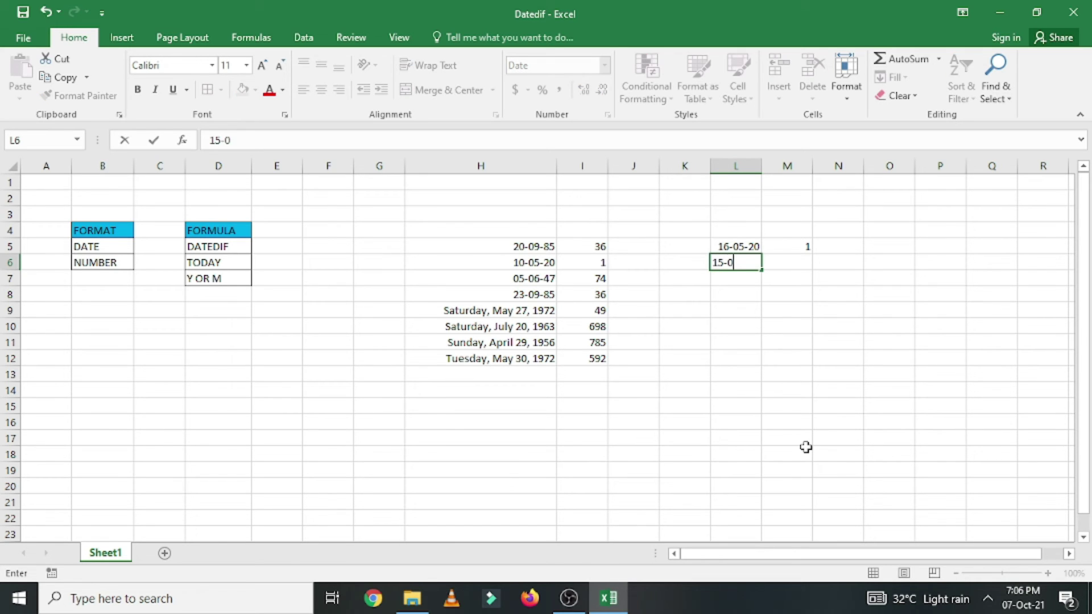
{"action": "type", "text": "2-1985"}
{"action": "key", "text": "Return"}
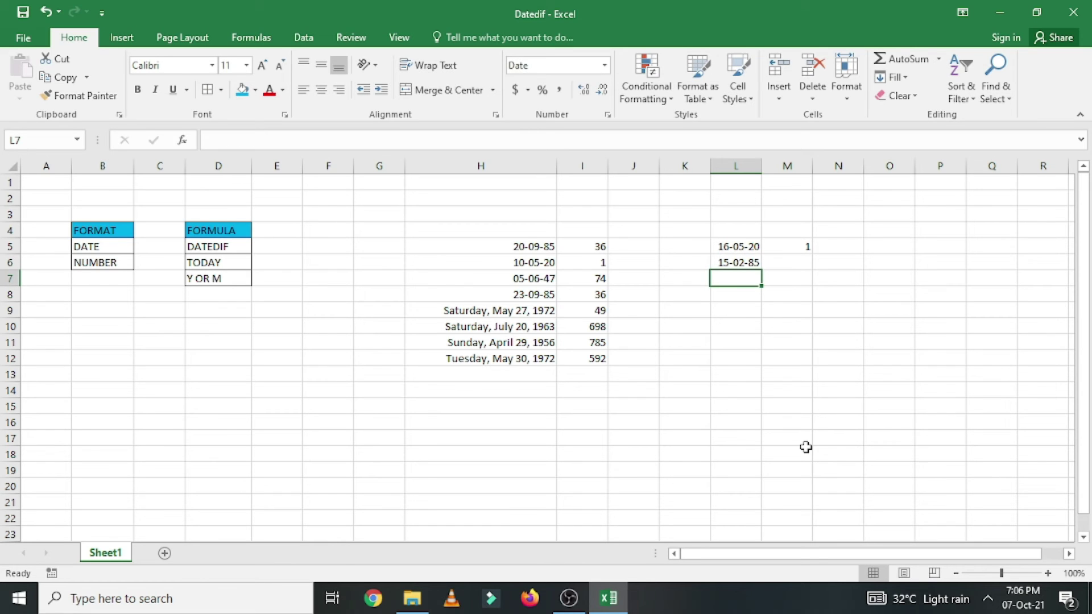
{"action": "type", "text": "1"}
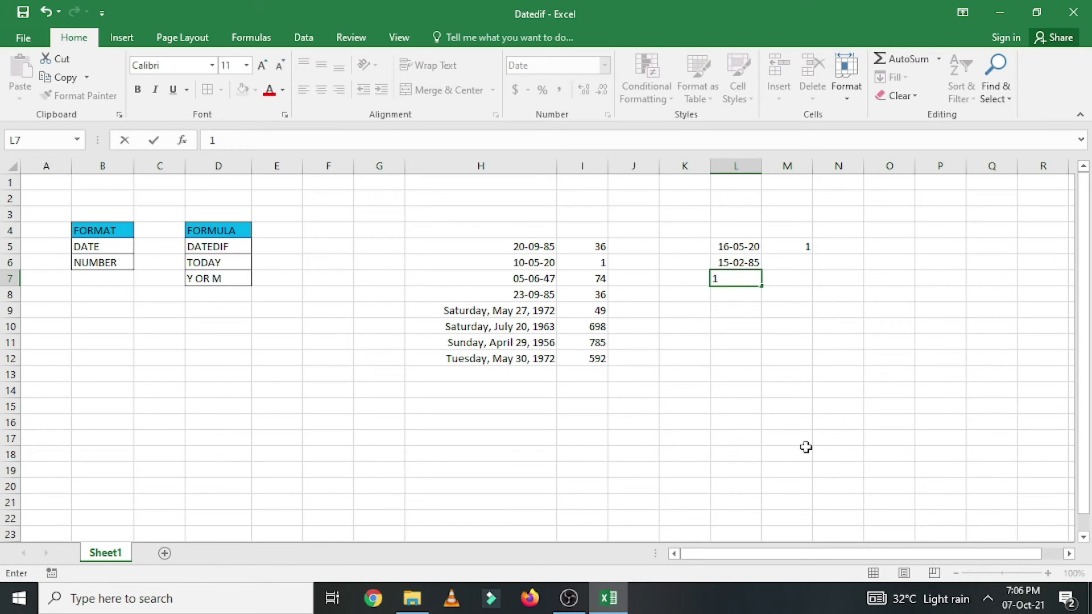
{"action": "type", "text": "-08-2001"}
{"action": "key", "text": "Return"}
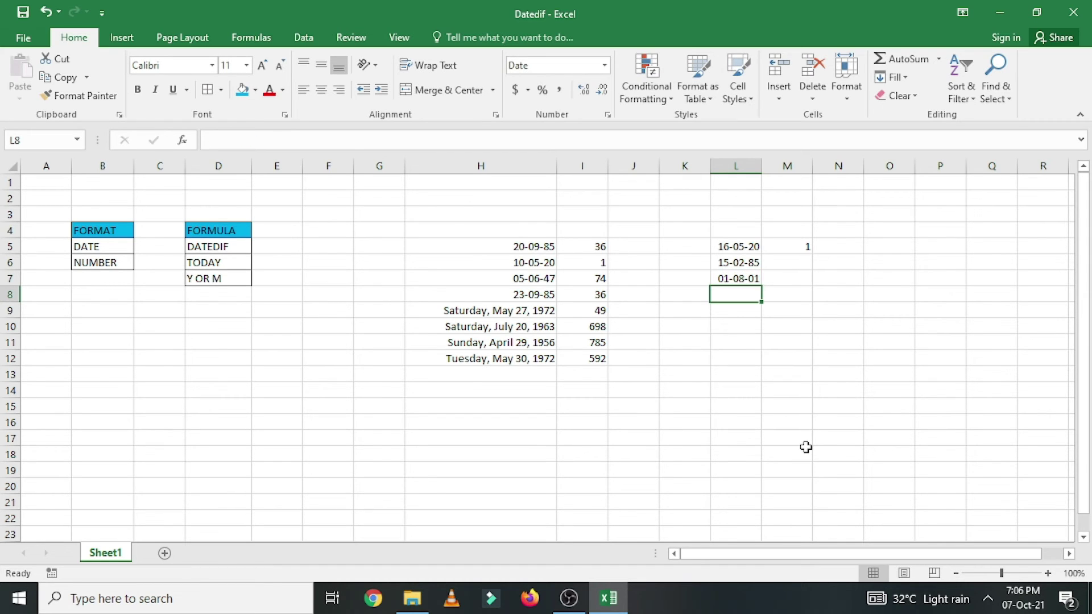
Fill M5's DATEDIF formula down to M7, giving ages 36 and 20
{"action": "left_click", "coordinate": [802, 250]}
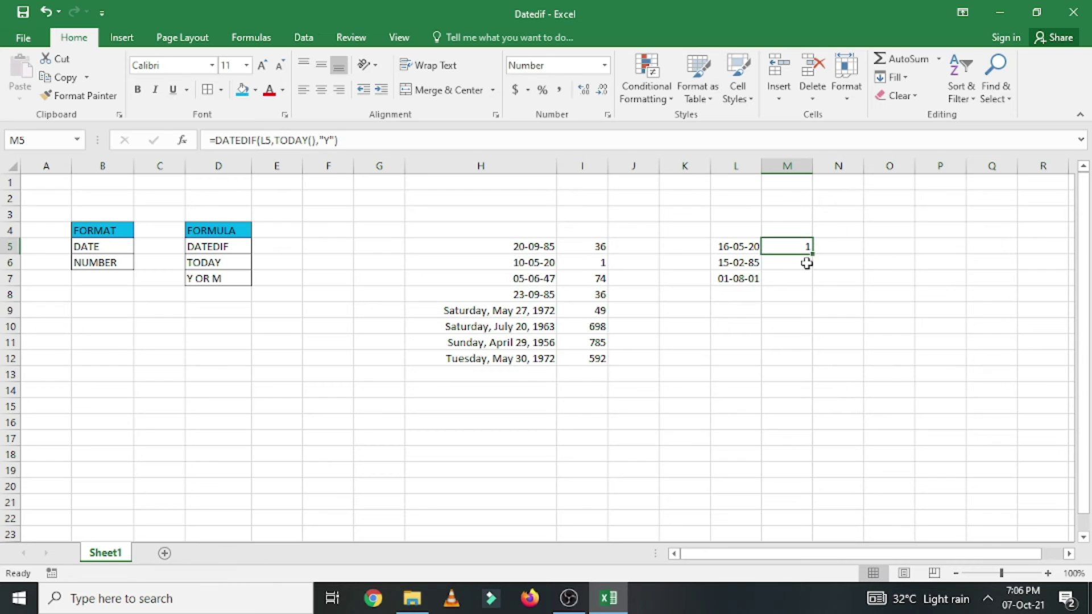
{"action": "left_click_drag", "start_coordinate": [812, 253], "coordinate": [813, 286]}
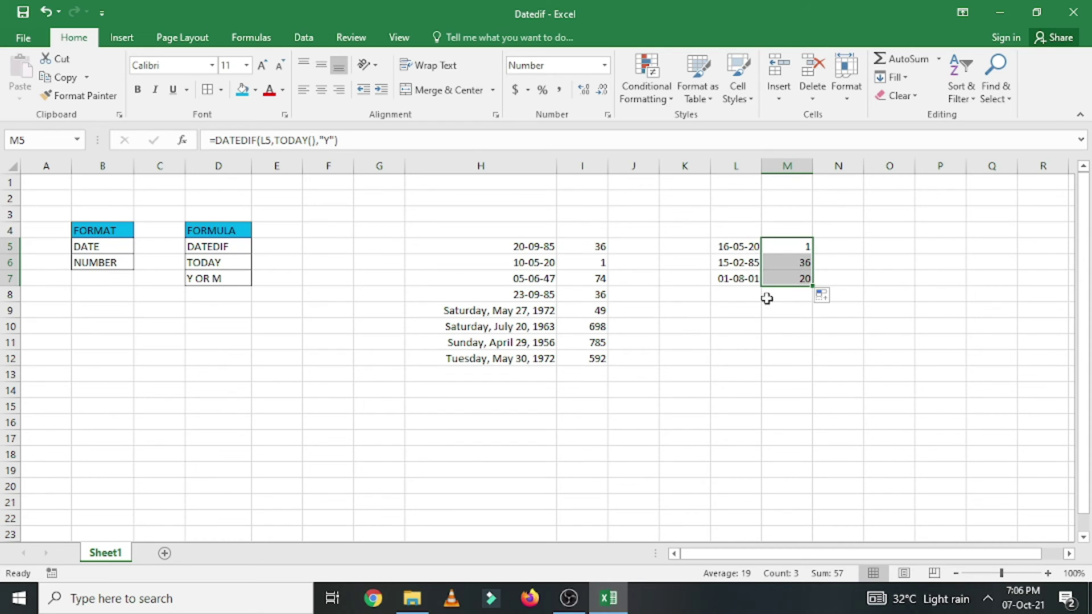
{"action": "left_click", "coordinate": [740, 294]}
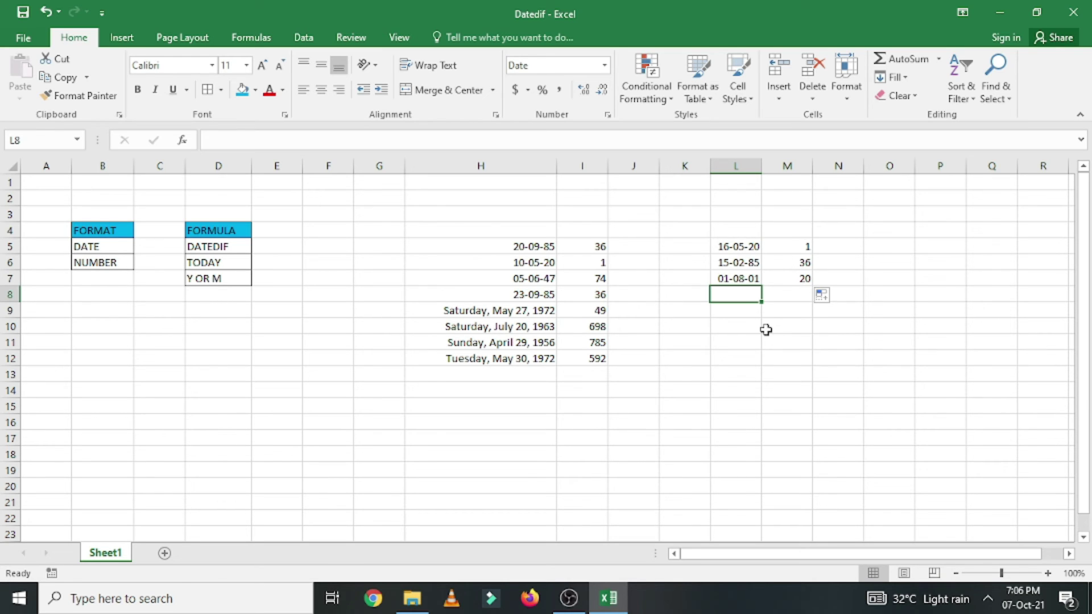
Format L8 as Long Date and enter 03-10-1984
{"action": "left_click", "coordinate": [605, 66]}
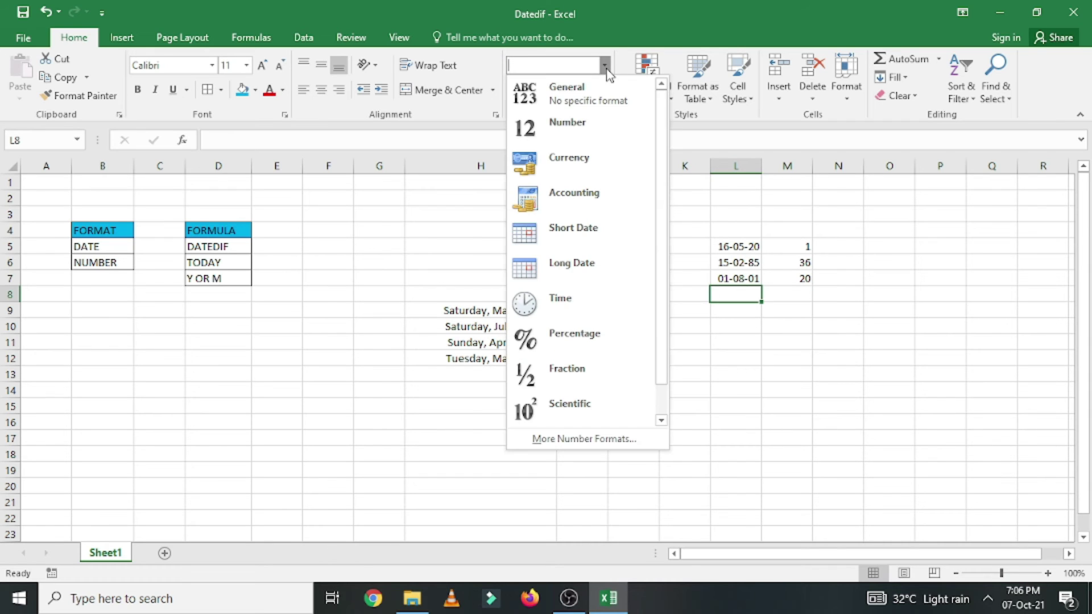
{"action": "left_click", "coordinate": [582, 268]}
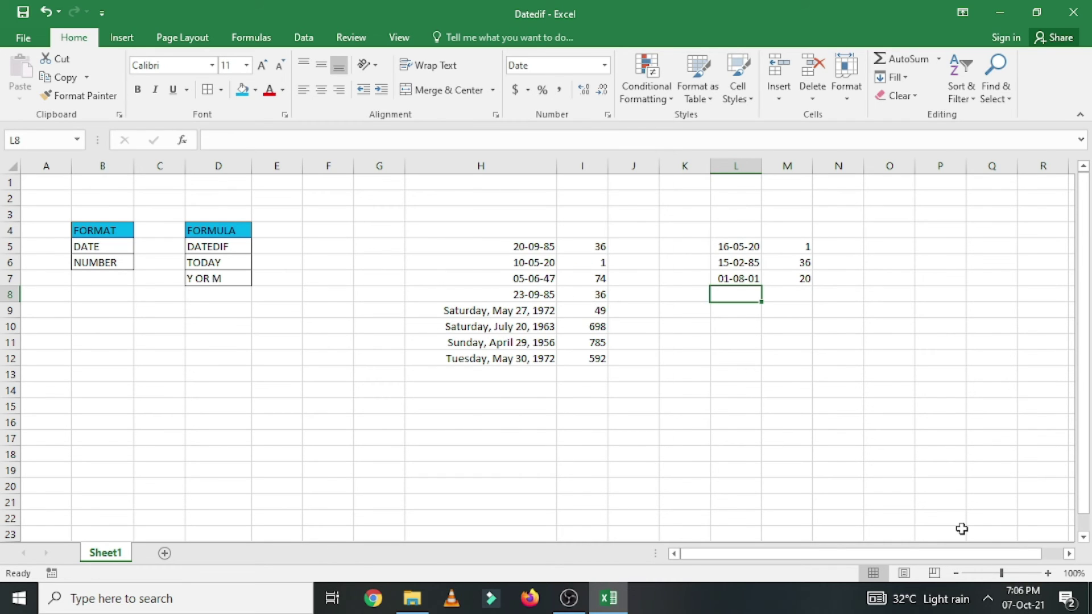
{"action": "type", "text": "03"}
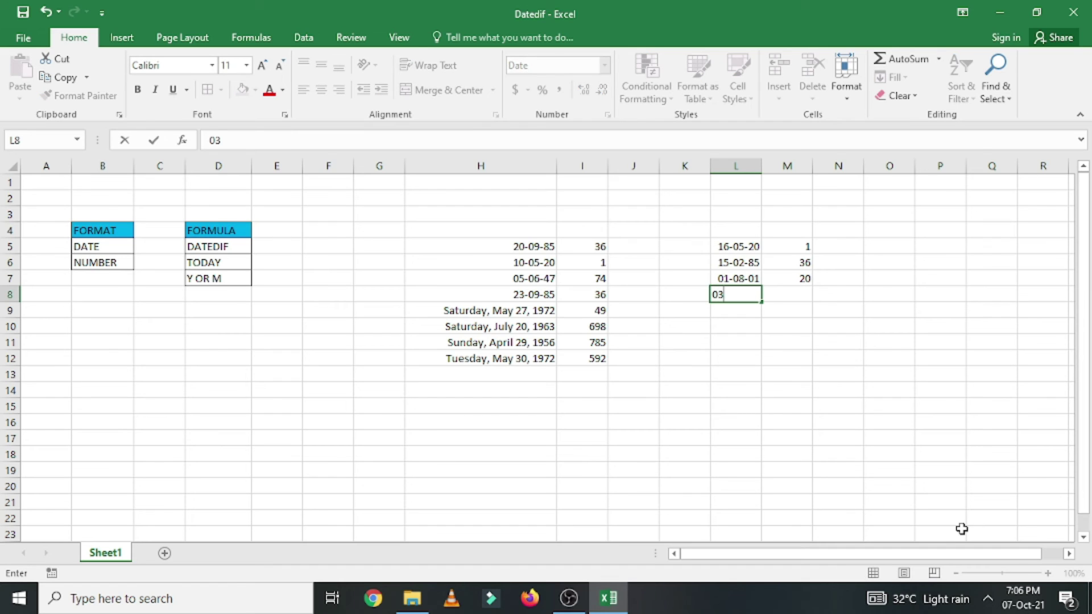
{"action": "type", "text": "-10-1984"}
{"action": "key", "text": "Return"}
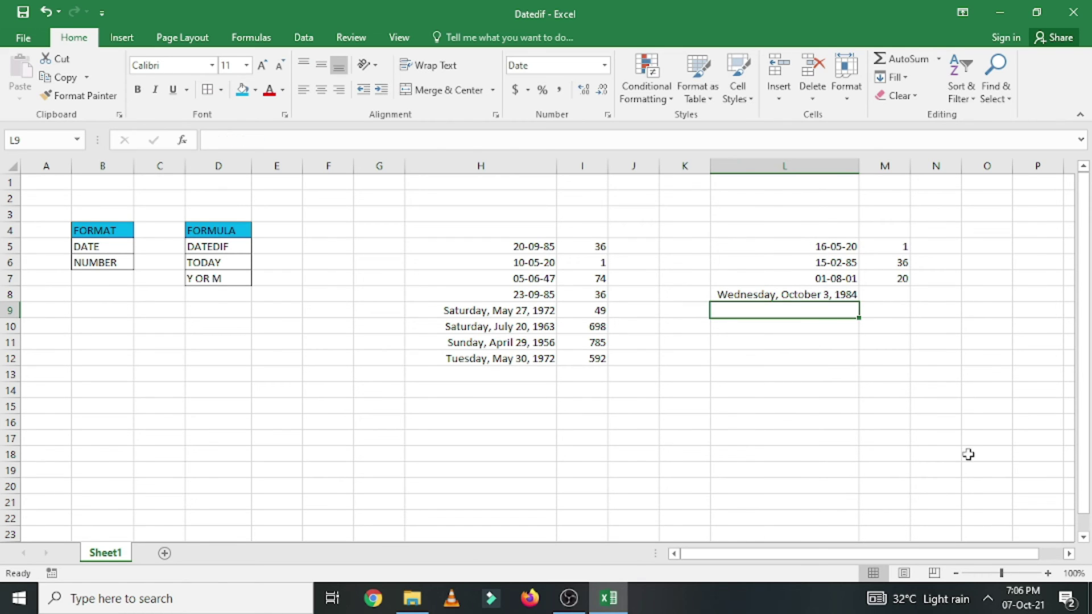
Fill the age formula from M7 down to M8, returning 37
{"action": "left_click", "coordinate": [827, 295]}
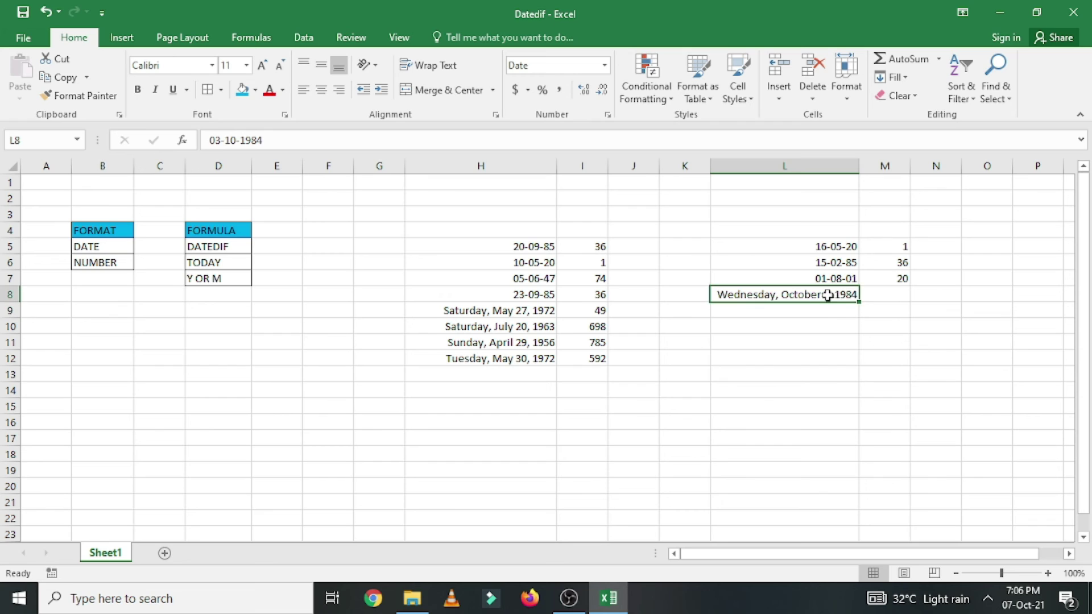
{"action": "left_click", "coordinate": [899, 277]}
{"action": "left_click_drag", "start_coordinate": [912, 287], "coordinate": [910, 303]}
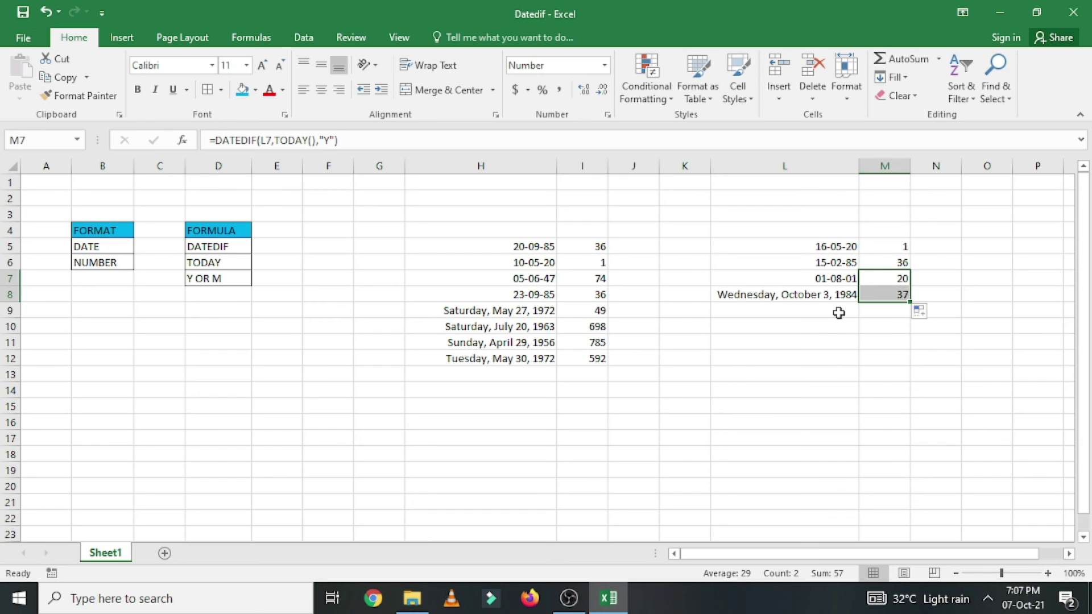
Copy the October 3, 1984 date from L8 into L9
{"action": "left_click", "coordinate": [813, 296]}
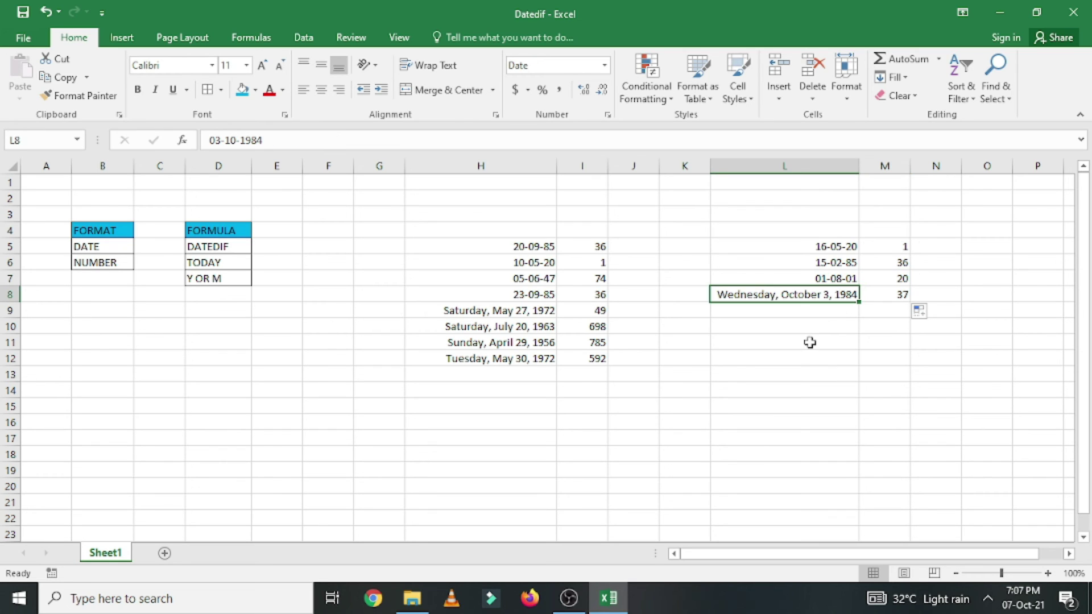
{"action": "key", "text": "ctrl+c"}
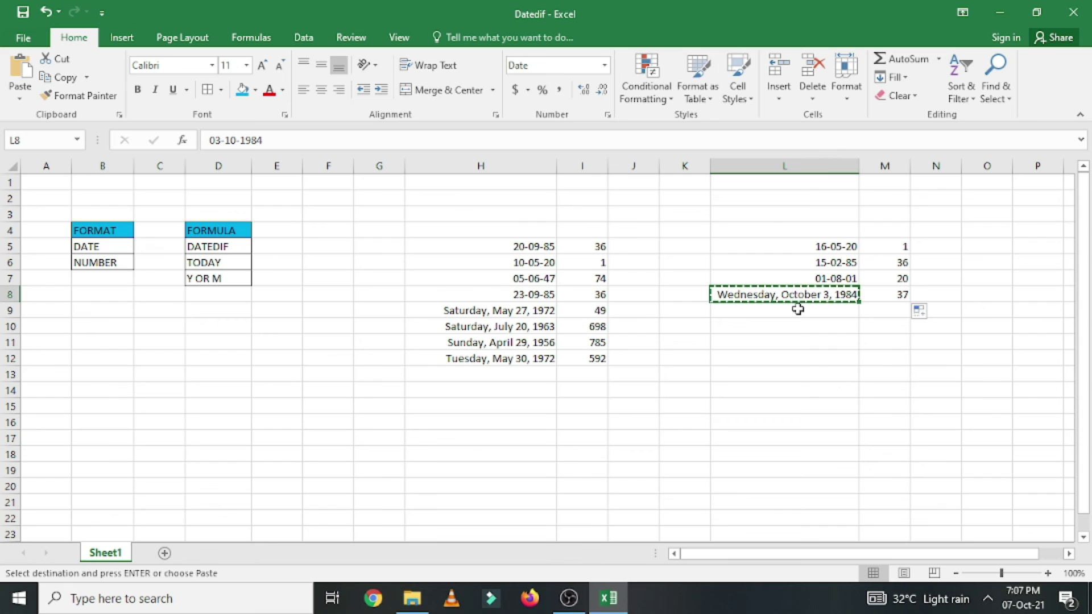
{"action": "left_click", "coordinate": [792, 311]}
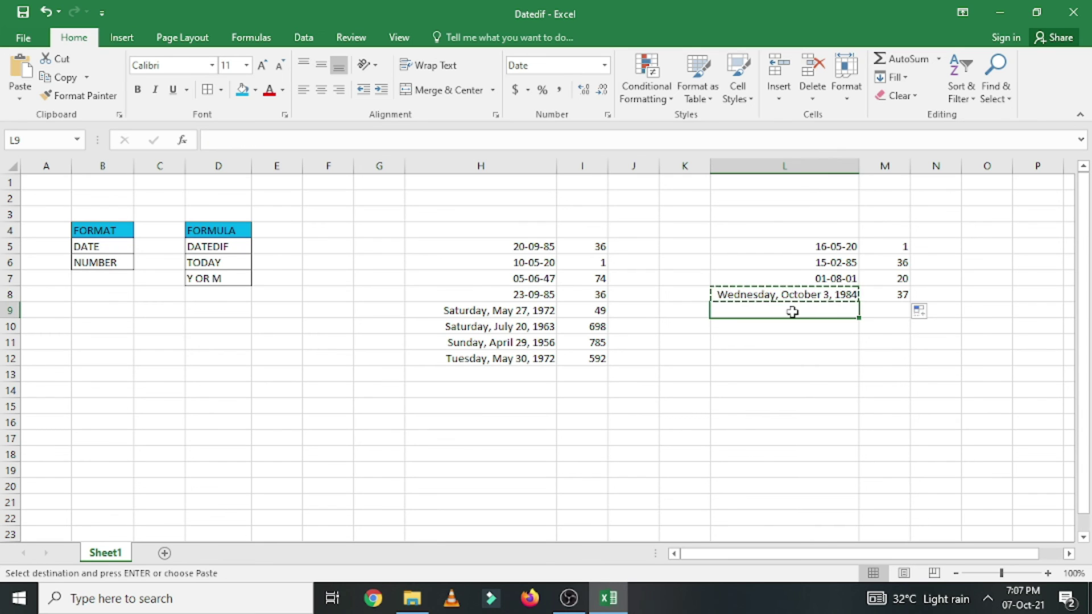
{"action": "key", "text": "ctrl+v"}
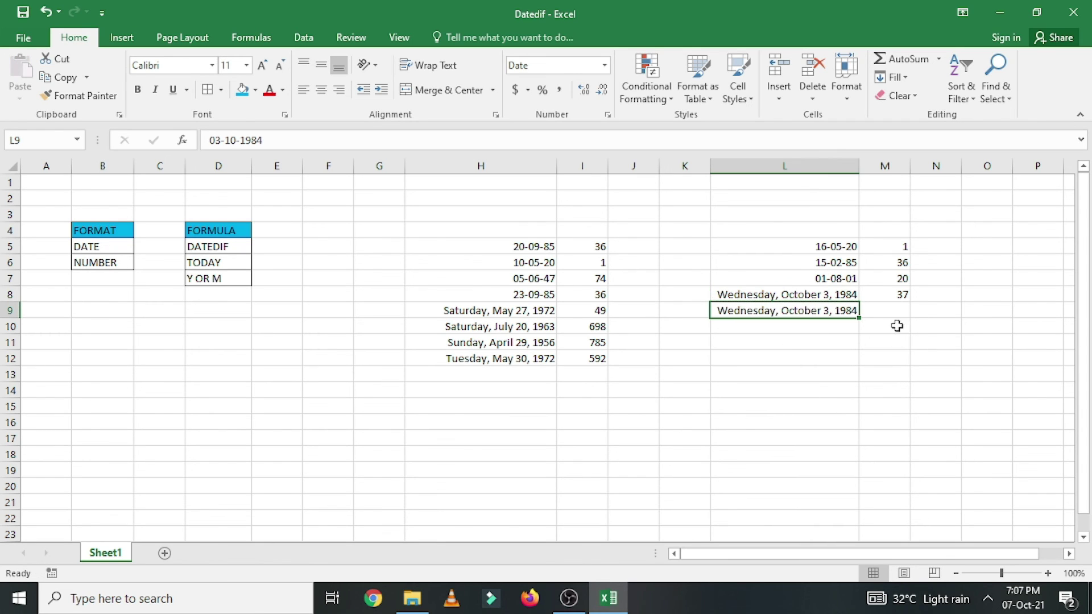
Fill the age formula from M8 down to M9, returning 37
{"action": "left_click", "coordinate": [900, 295]}
{"action": "left_click_drag", "start_coordinate": [909, 308], "coordinate": [910, 316]}
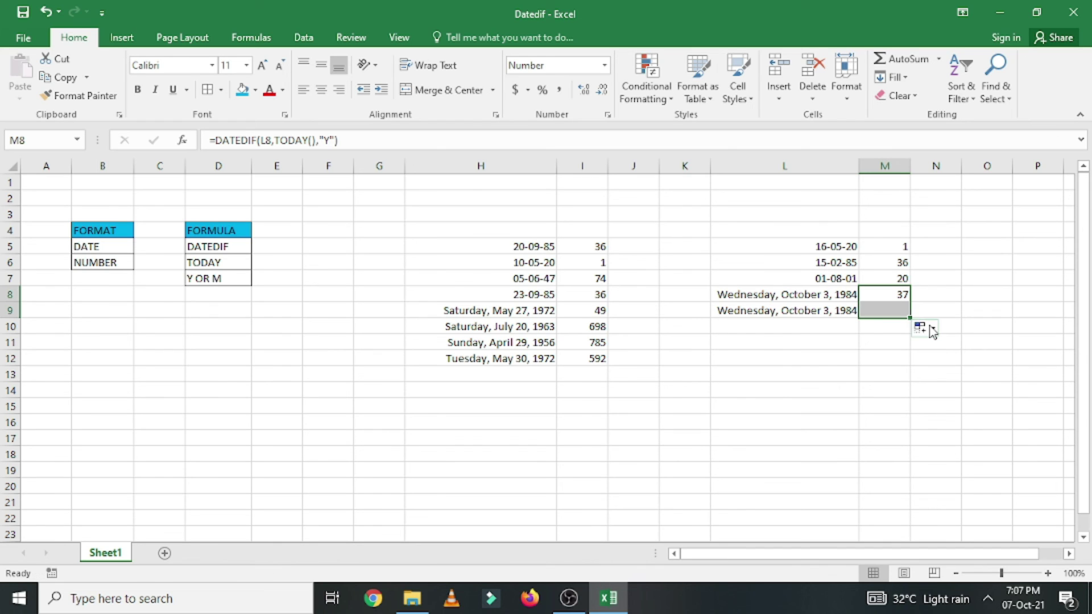
{"action": "left_click", "coordinate": [885, 310]}
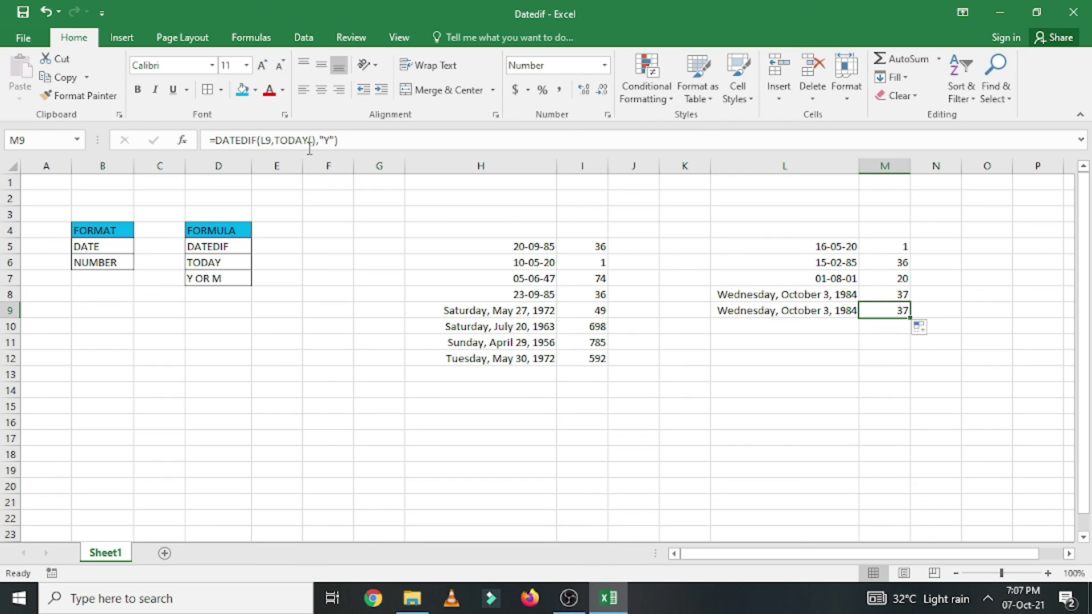
Change M9's DATEDIF unit from "Y" to "M", giving 444 months
{"action": "left_click", "coordinate": [328, 140]}
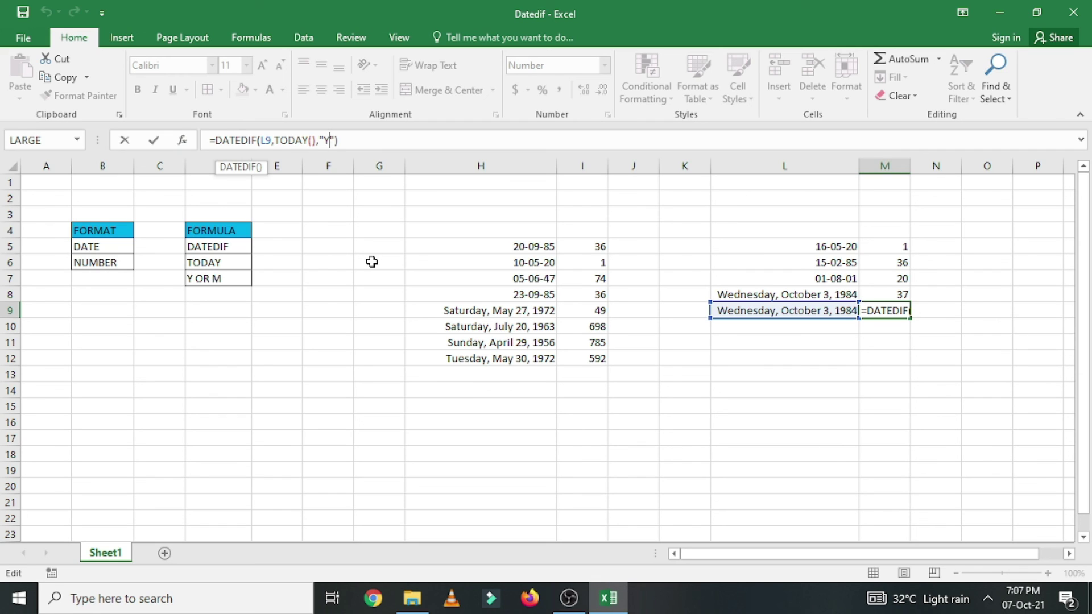
{"action": "key", "text": "BackSpace"}
{"action": "type", "text": "M"}
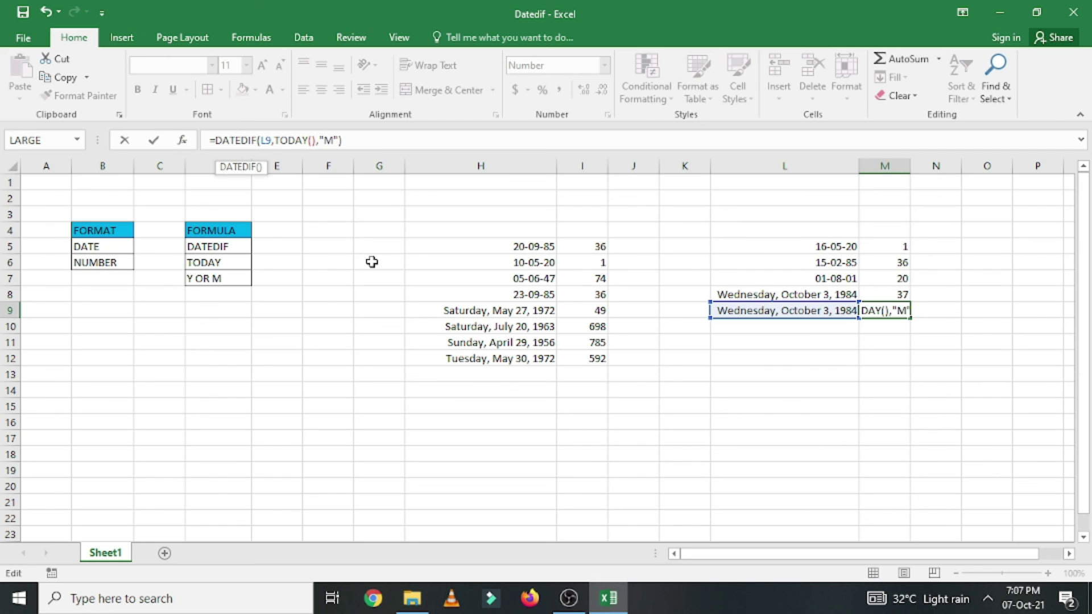
{"action": "key", "text": "Return"}
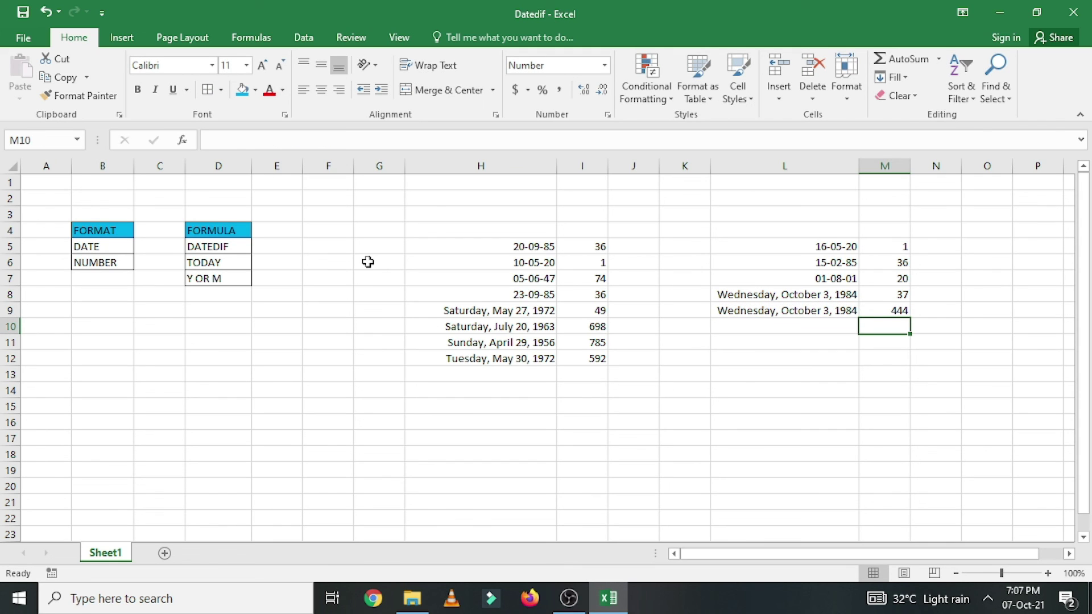
{"action": "left_click", "coordinate": [887, 308]}
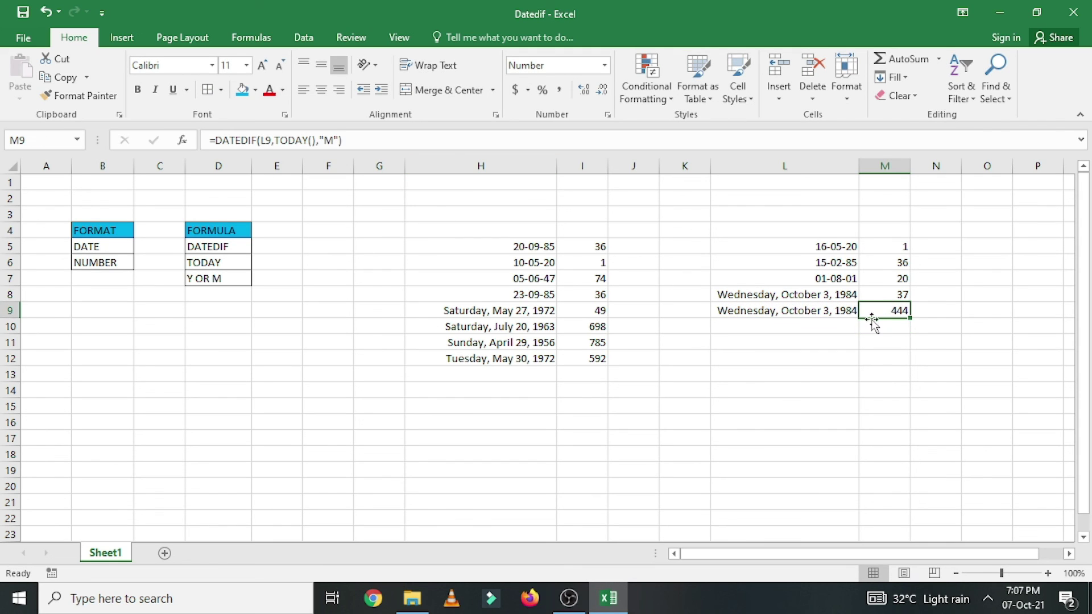